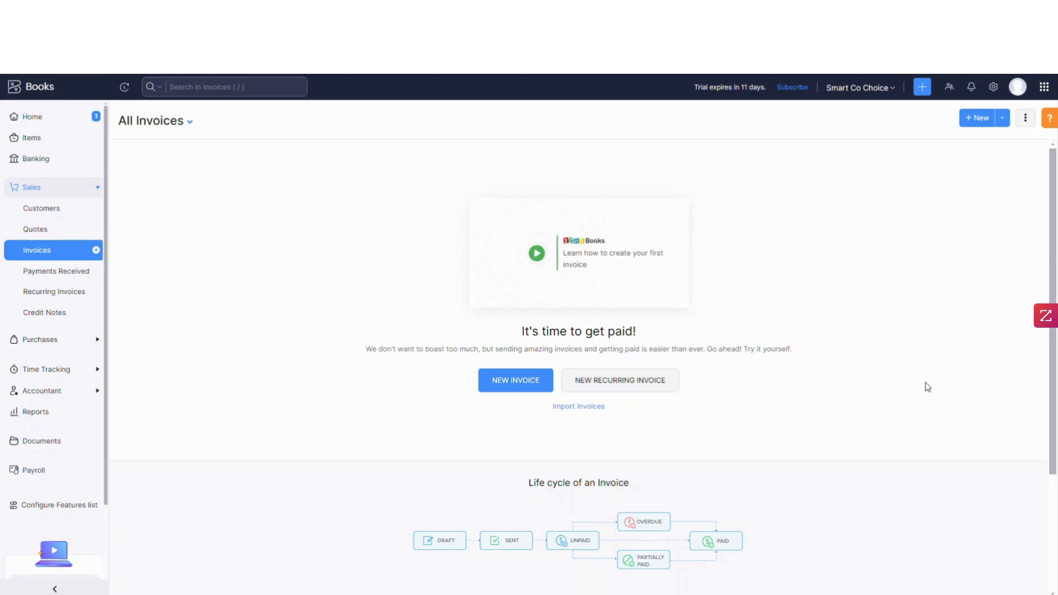
- Review the organization profile address in settings and open account settings in Postal Methods
click(994, 91)
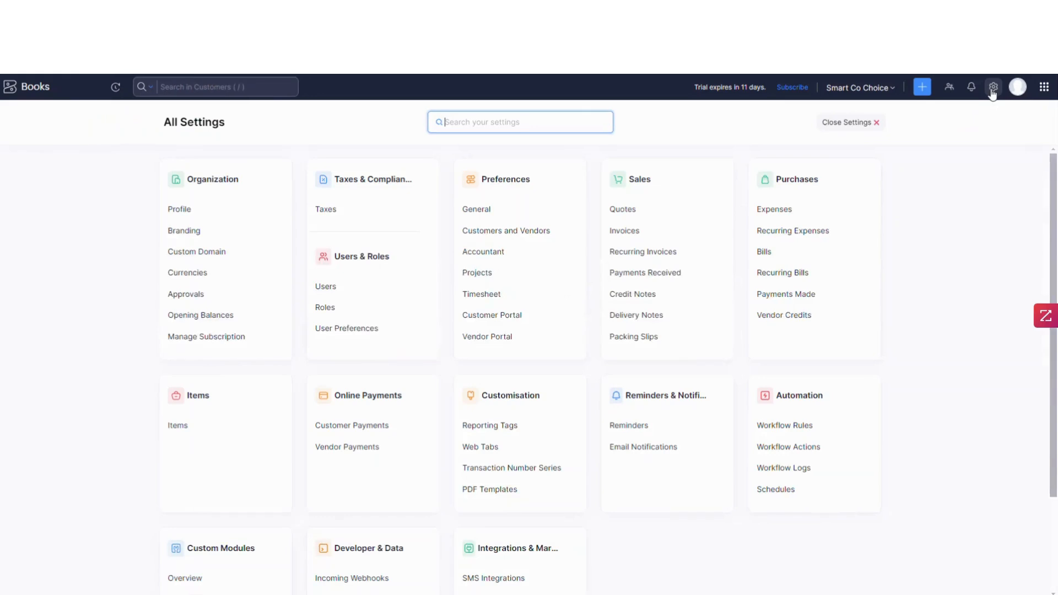
click(184, 212)
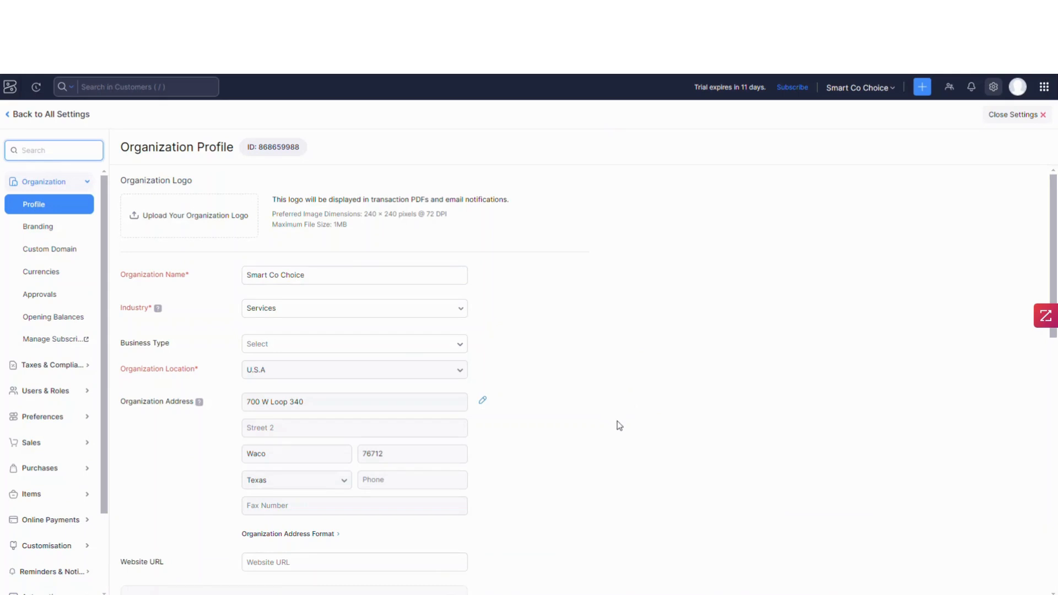
scroll(619, 424, down, 3)
scroll(623, 422, down, 3)
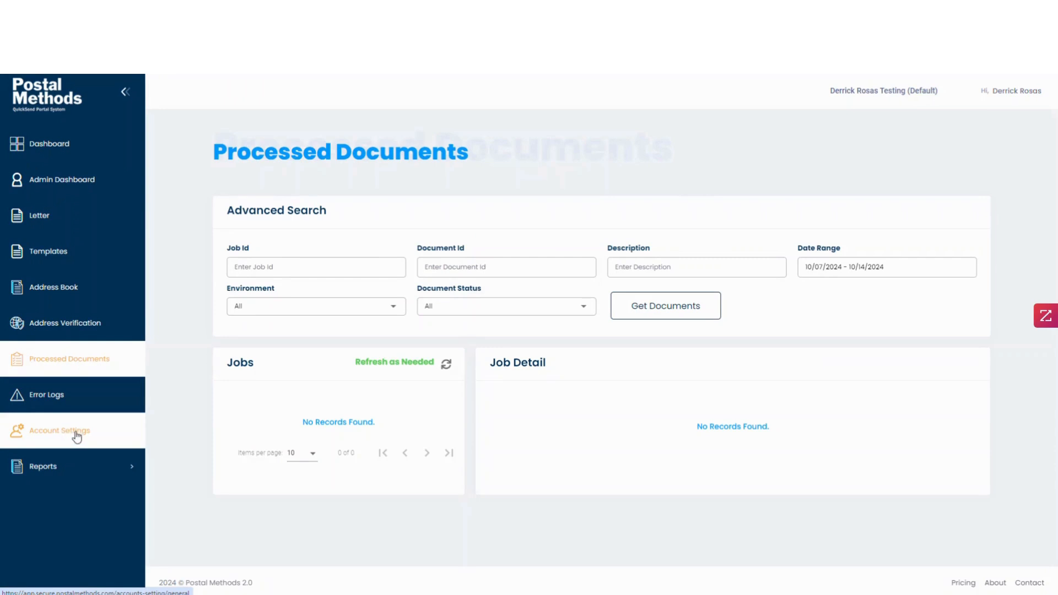
click(74, 442)
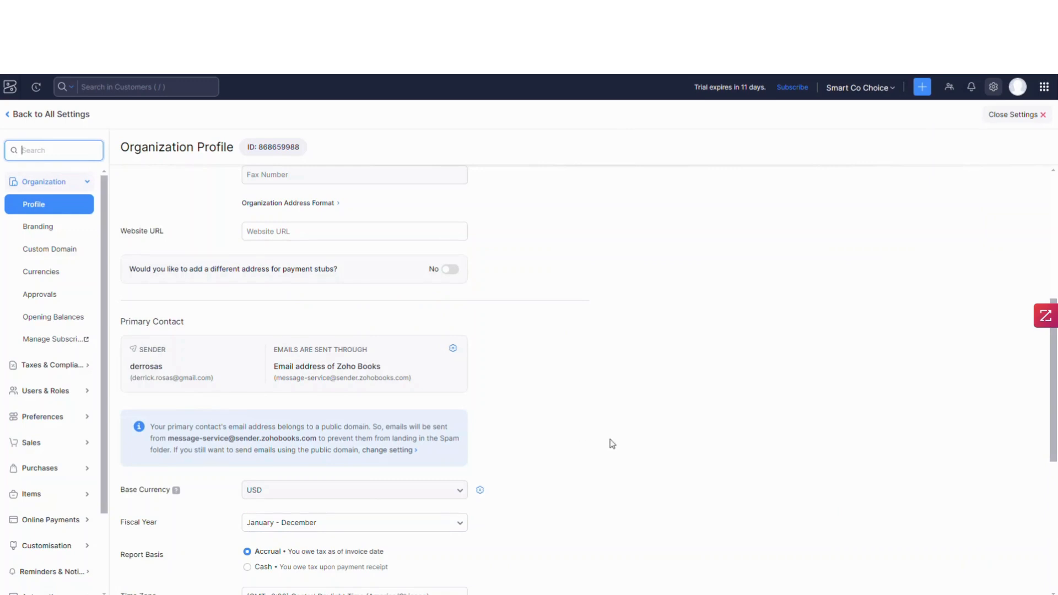
- Open the invoice PDF templates, rename the Standard Template to "Postal Methods" and save it
click(993, 88)
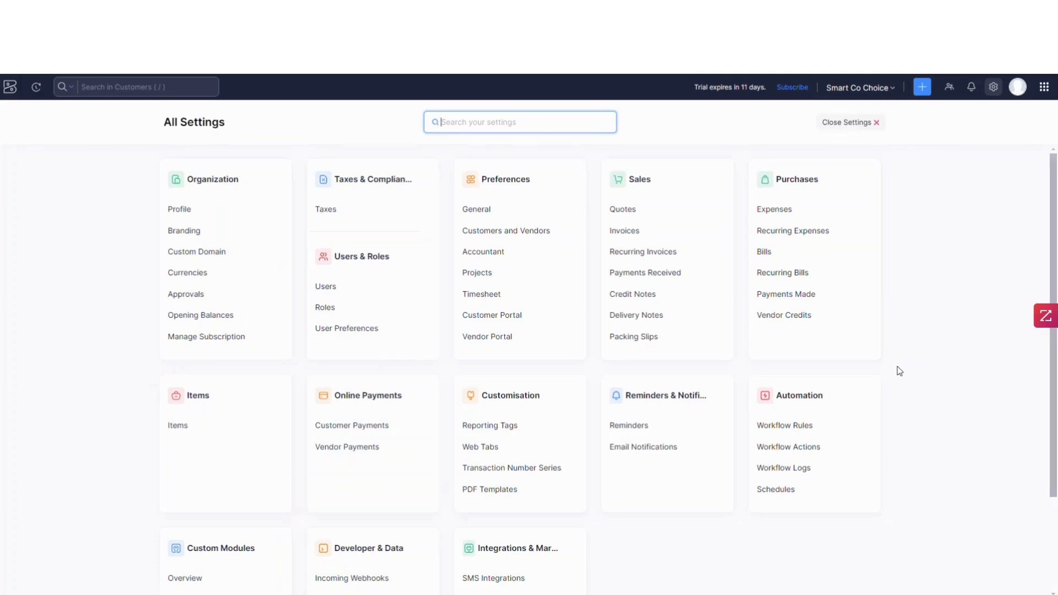
click(493, 490)
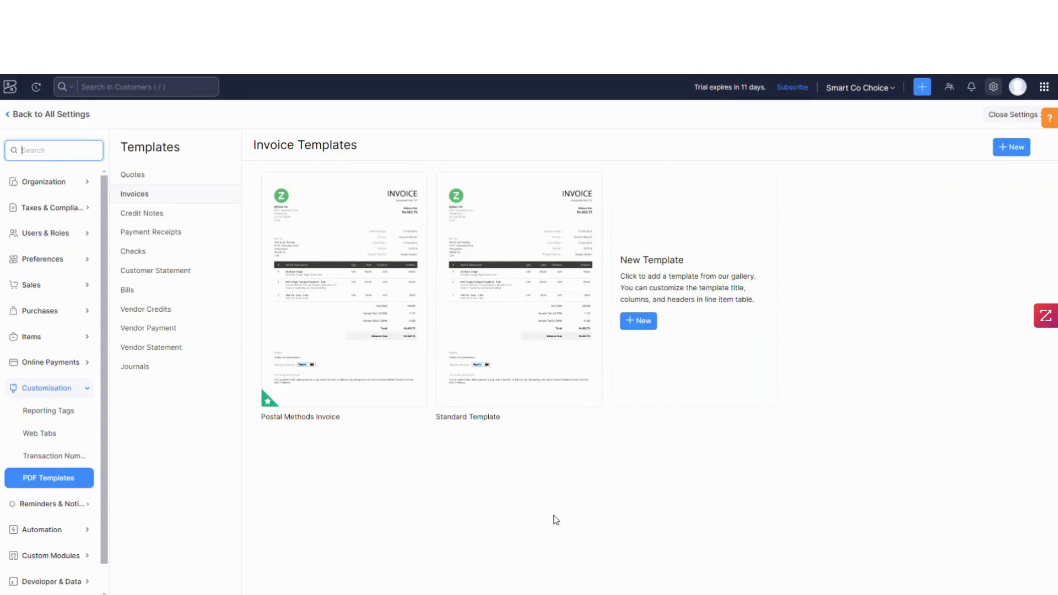
click(503, 389)
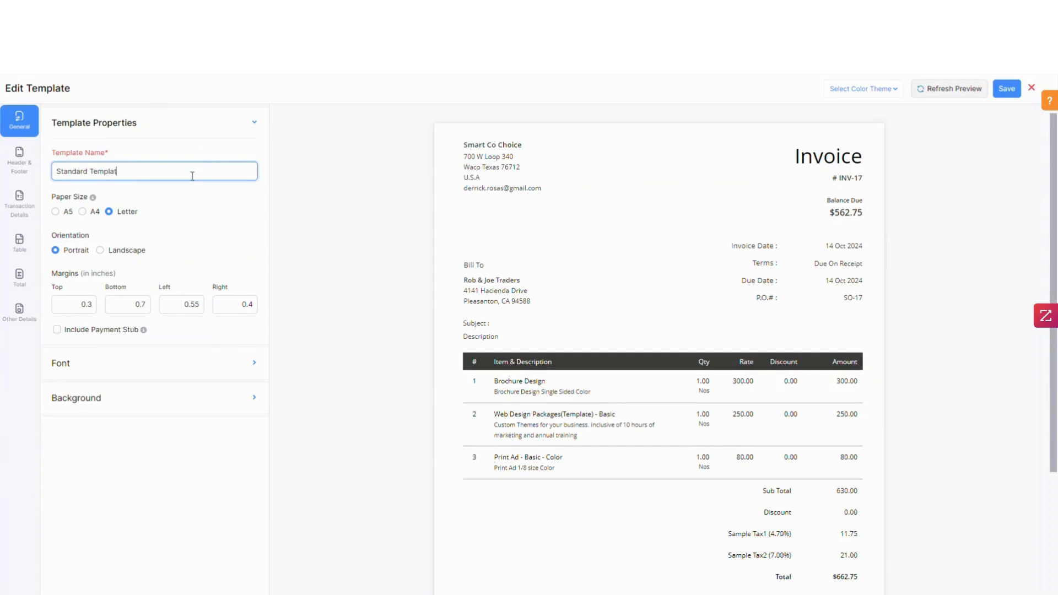
key(BackSpace)
key(BackSpace)
key(BackSpace)
text(ds)
key(Tab)
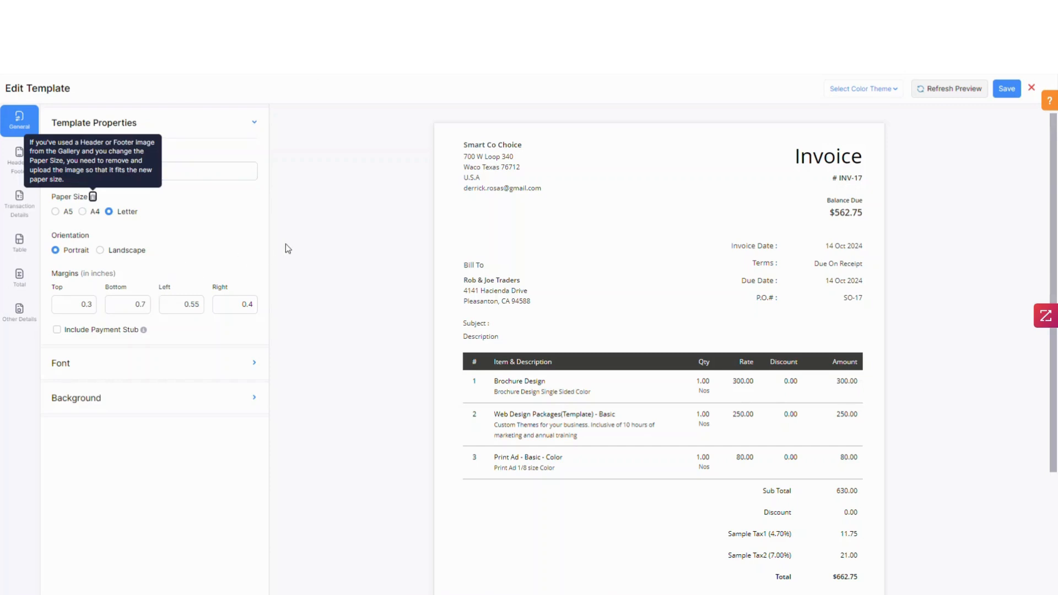
click(94, 306)
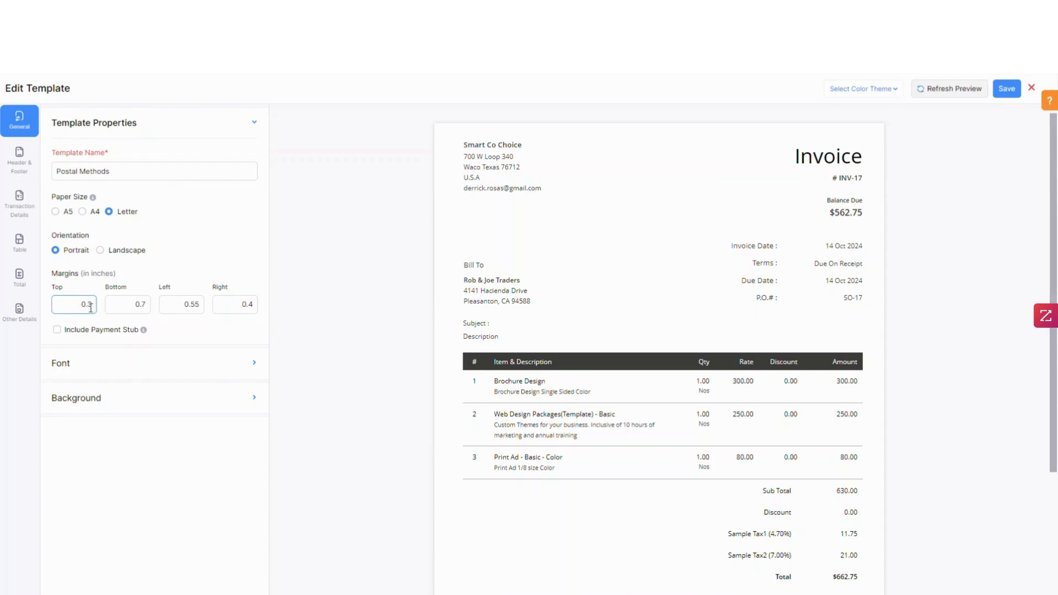
click(102, 339)
click(1006, 89)
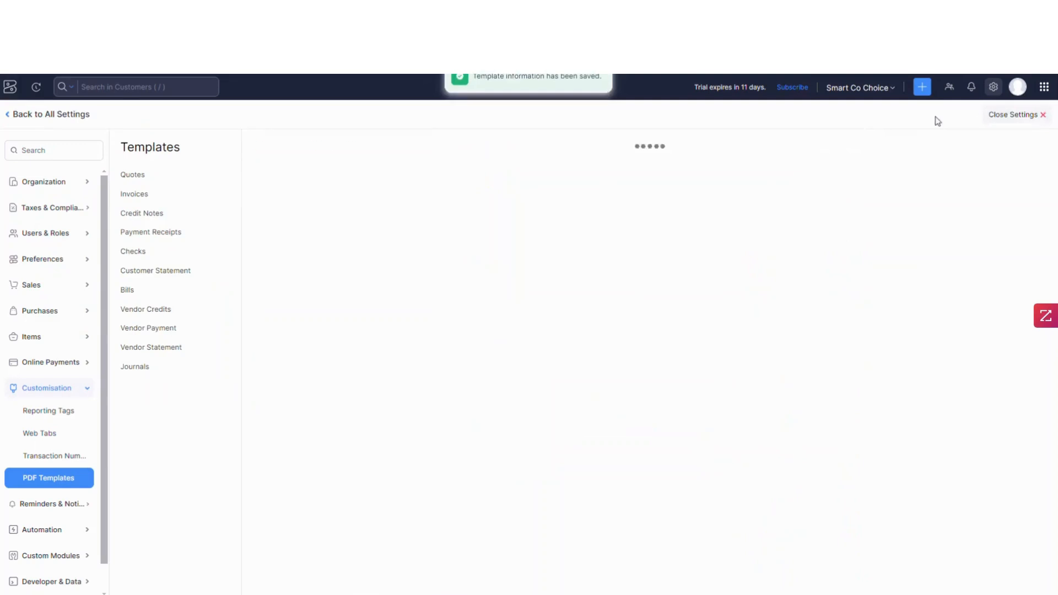
- Review the billing address format in the Postal Methods template's transaction details and save the template
mouse_move(495, 376)
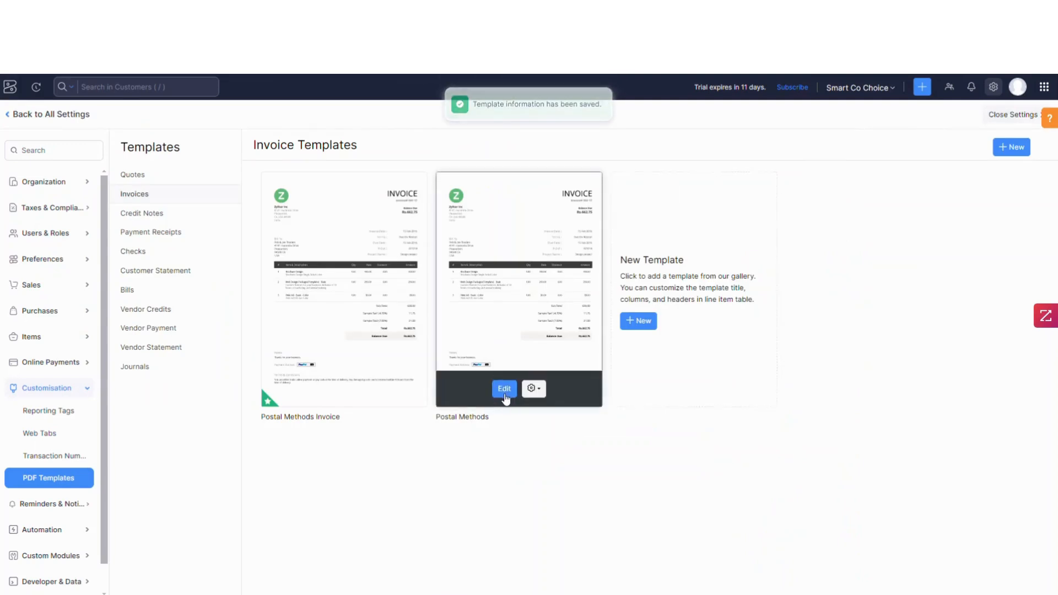
click(504, 392)
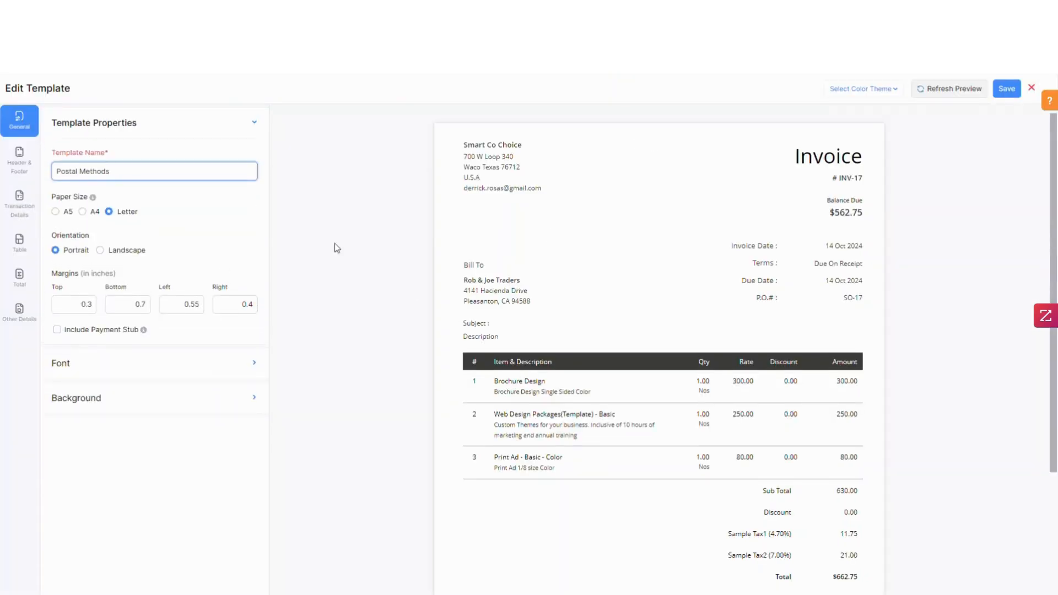
click(24, 215)
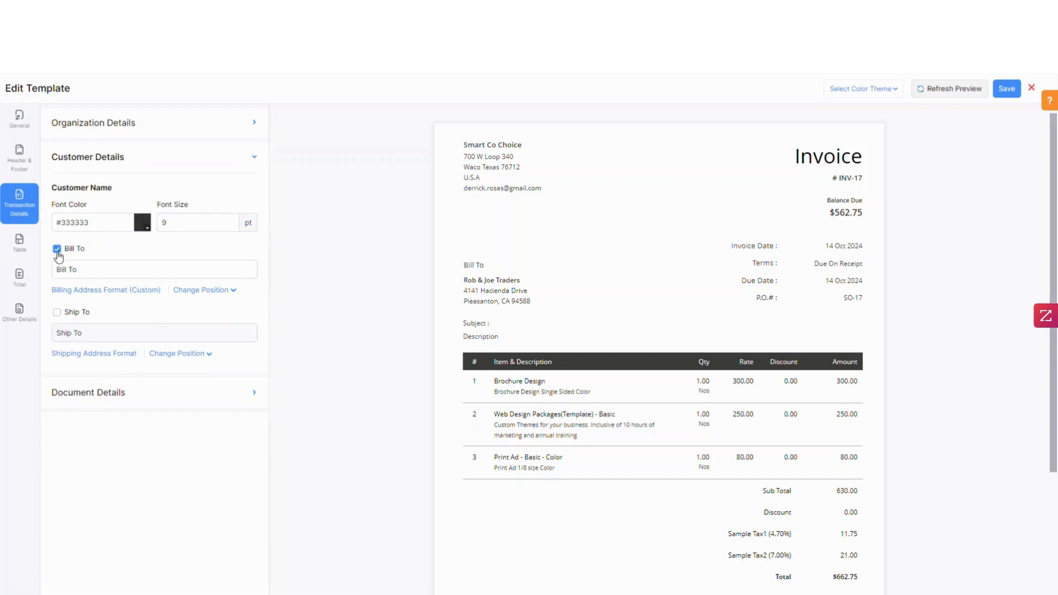
click(92, 290)
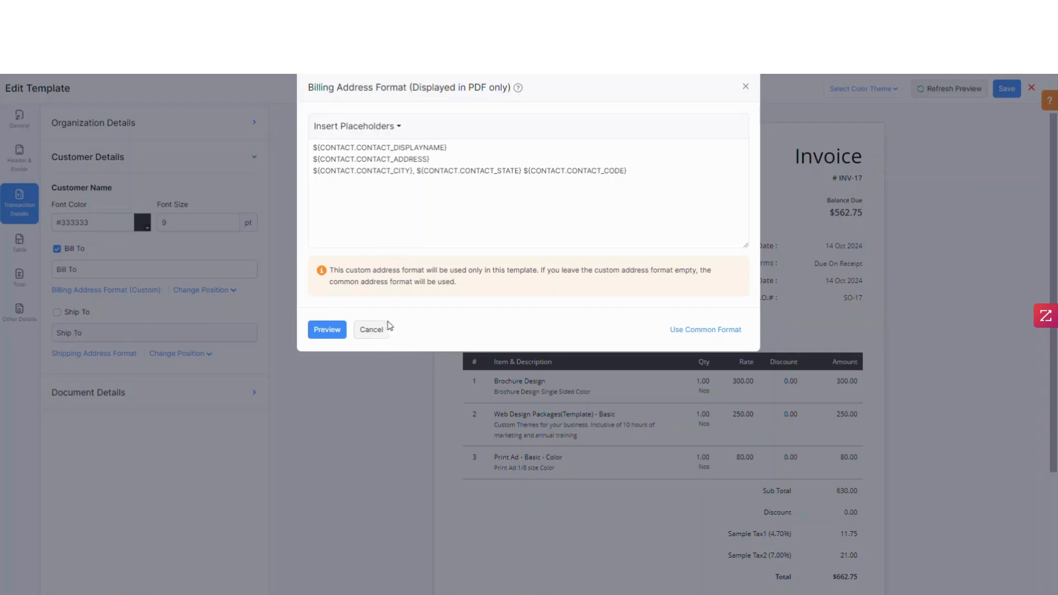
click(380, 331)
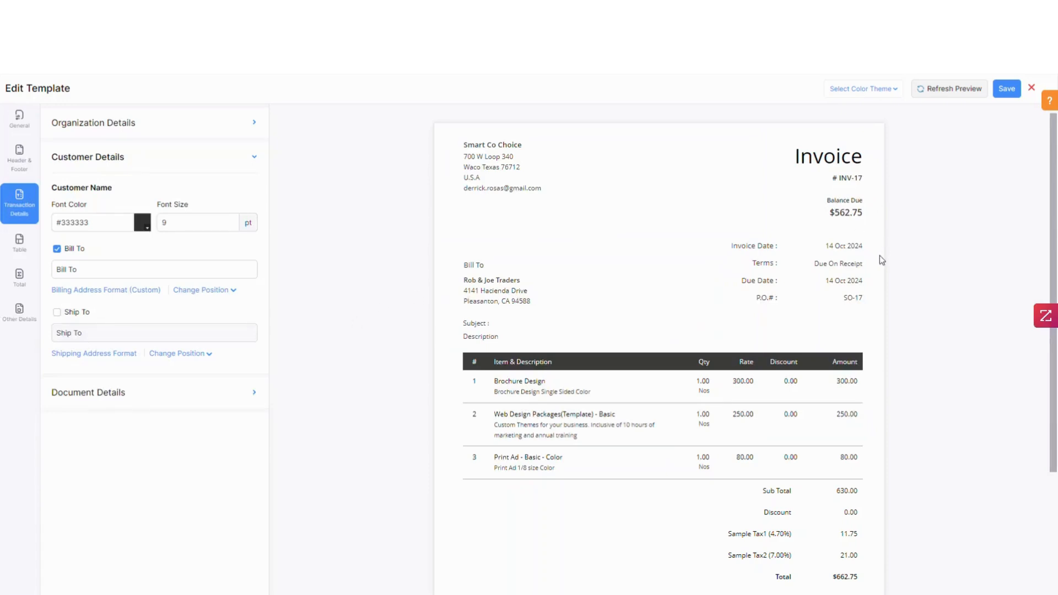
click(1005, 90)
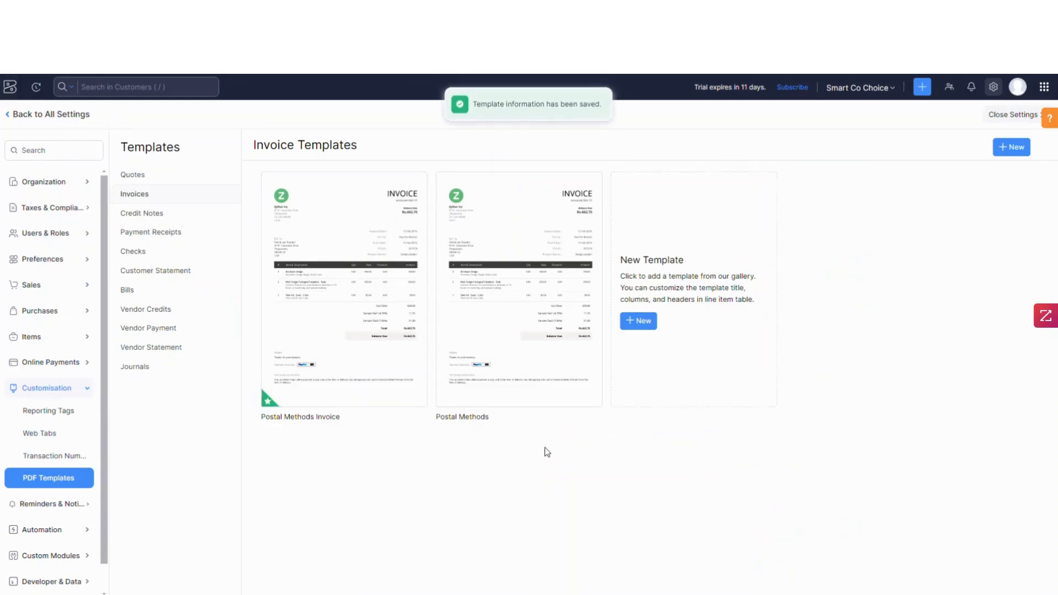
- Set the Postal Methods invoice template as the default and close settings
mouse_move(507, 374)
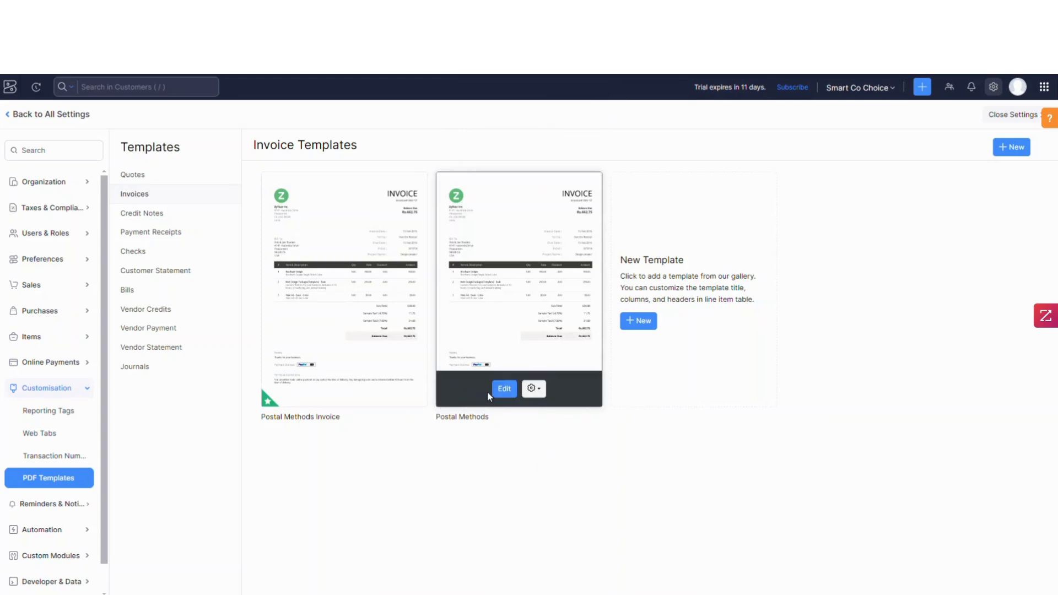
click(532, 388)
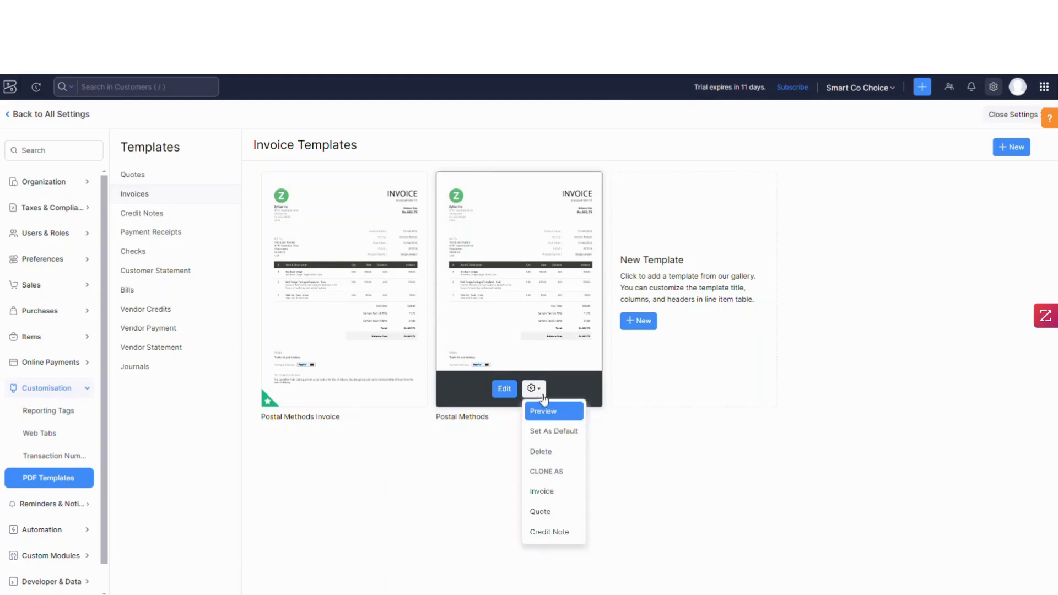
click(553, 433)
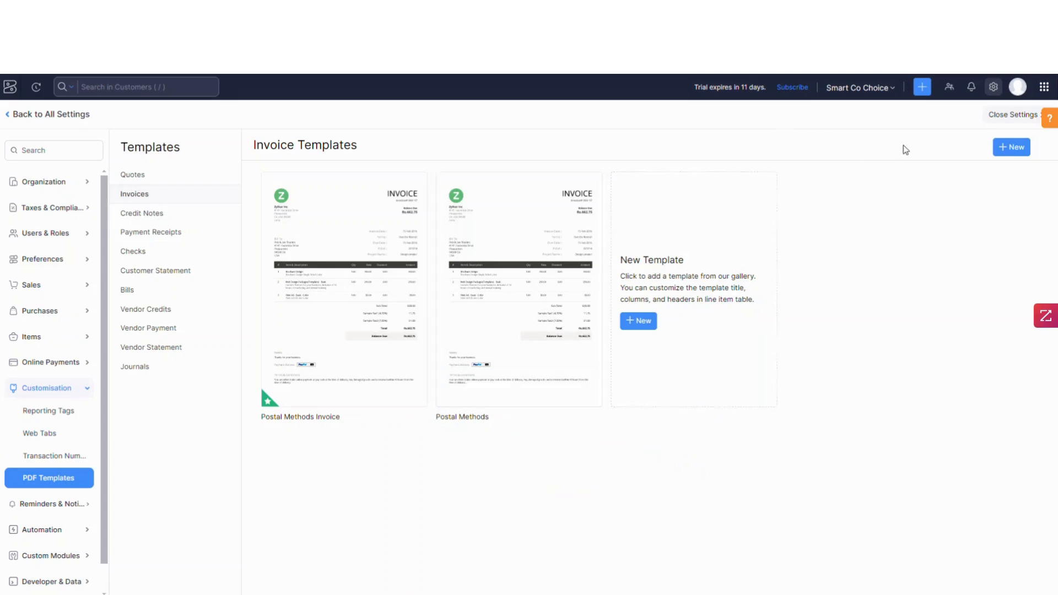
click(998, 120)
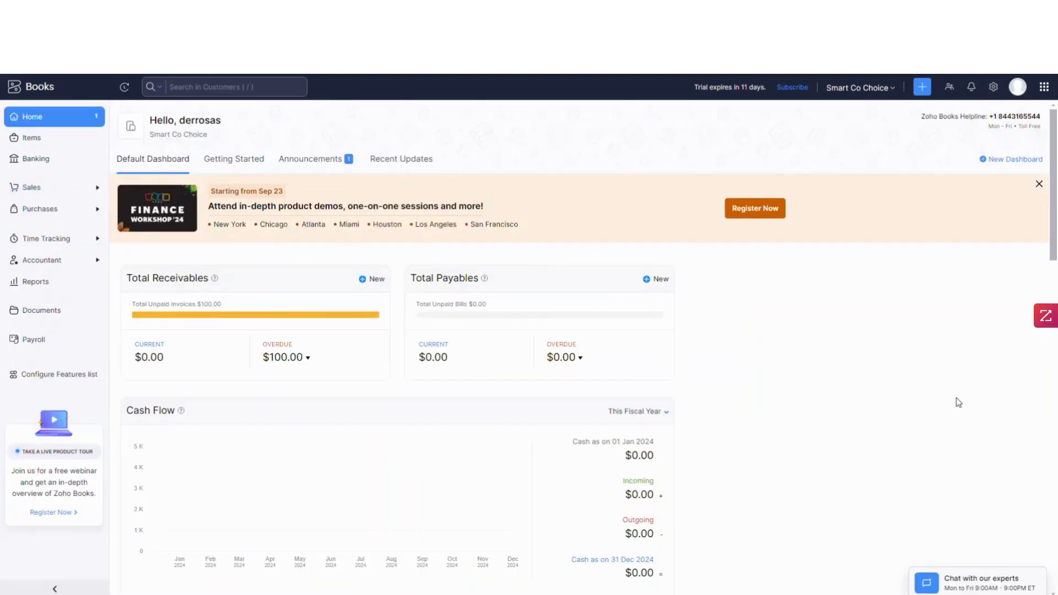
- Open the existing customer's edit form and view its contact persons
click(88, 188)
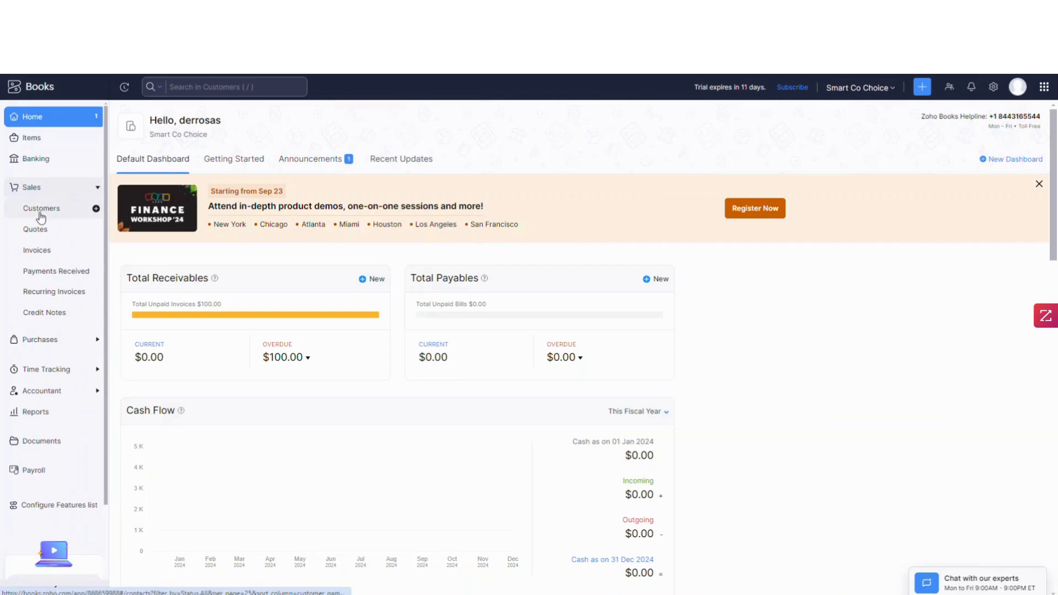
click(41, 209)
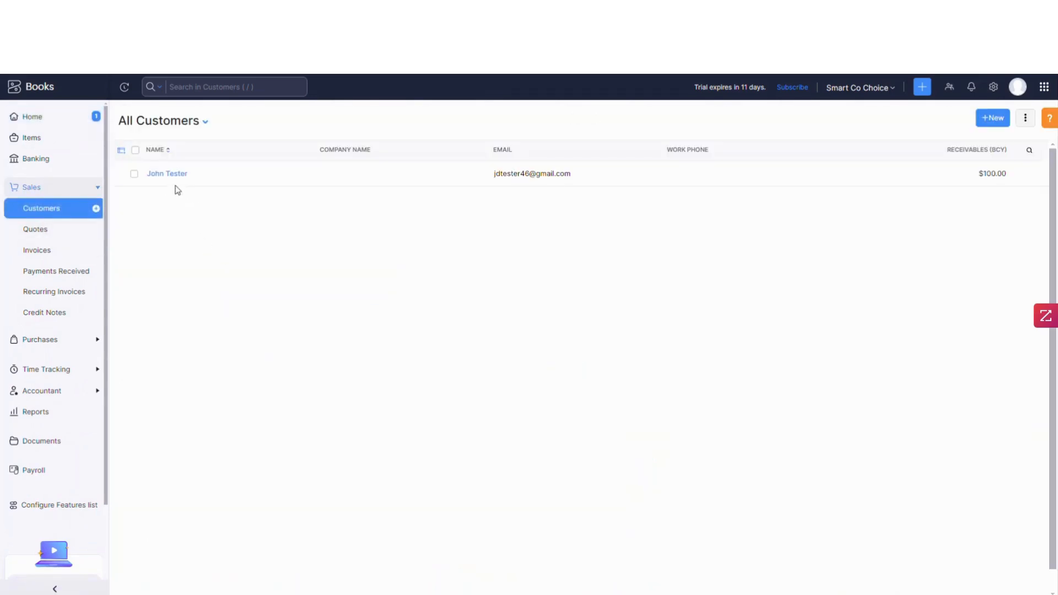
click(163, 181)
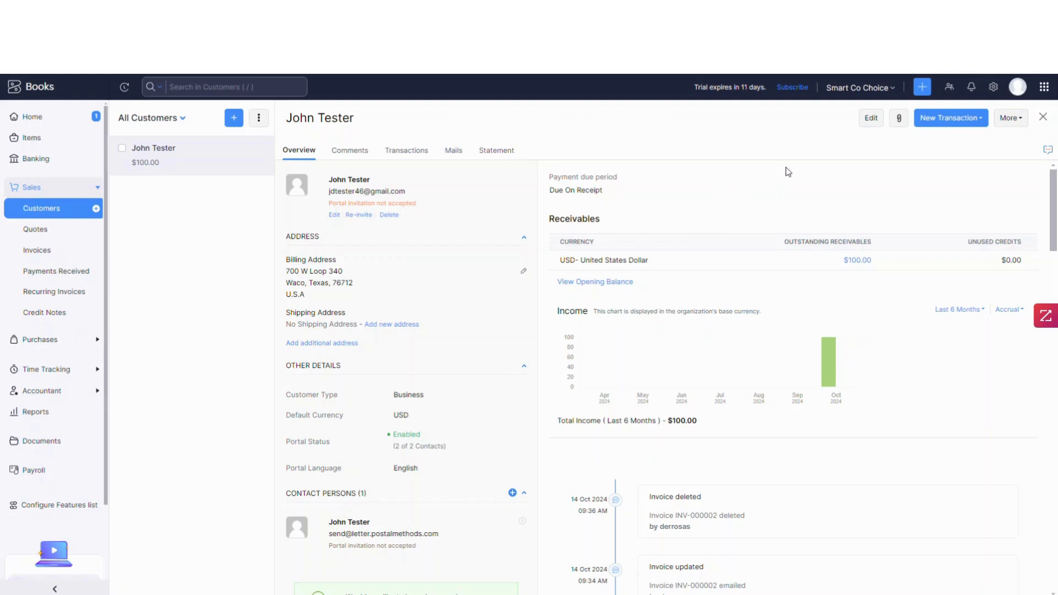
click(870, 118)
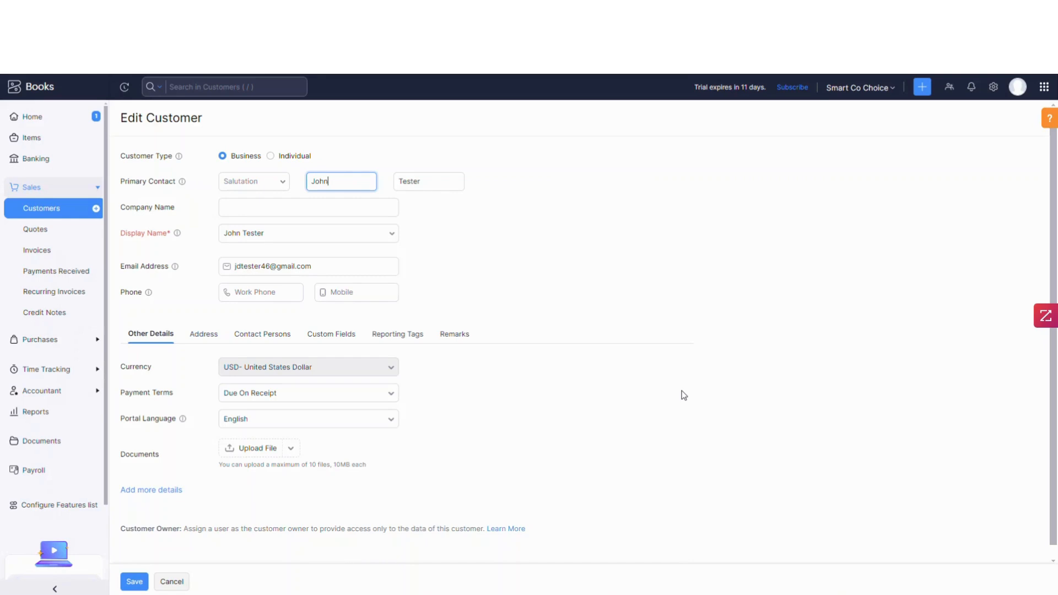
click(267, 338)
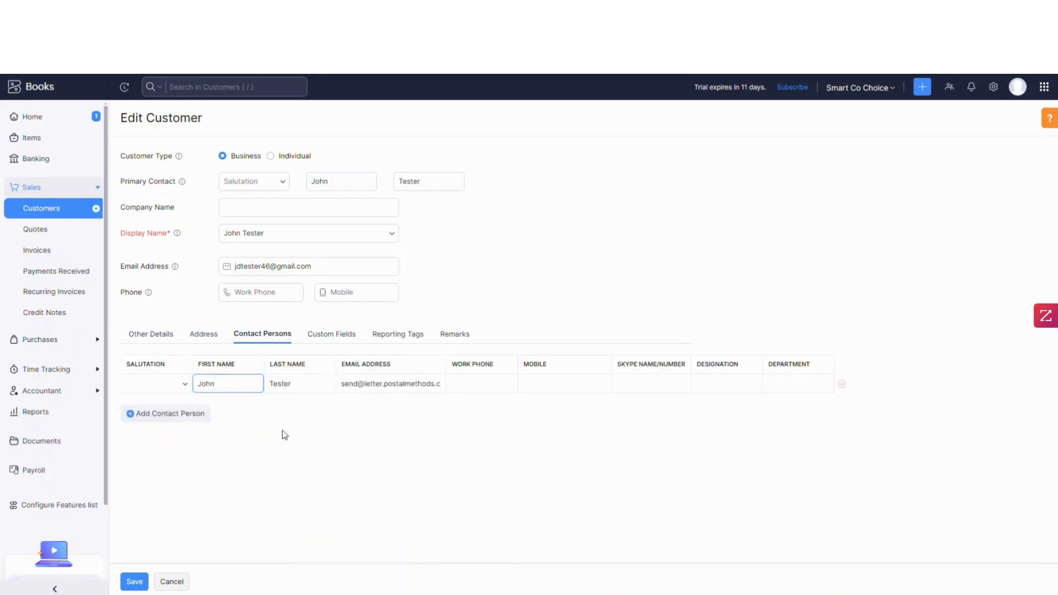
click(814, 387)
click(164, 418)
click(216, 408)
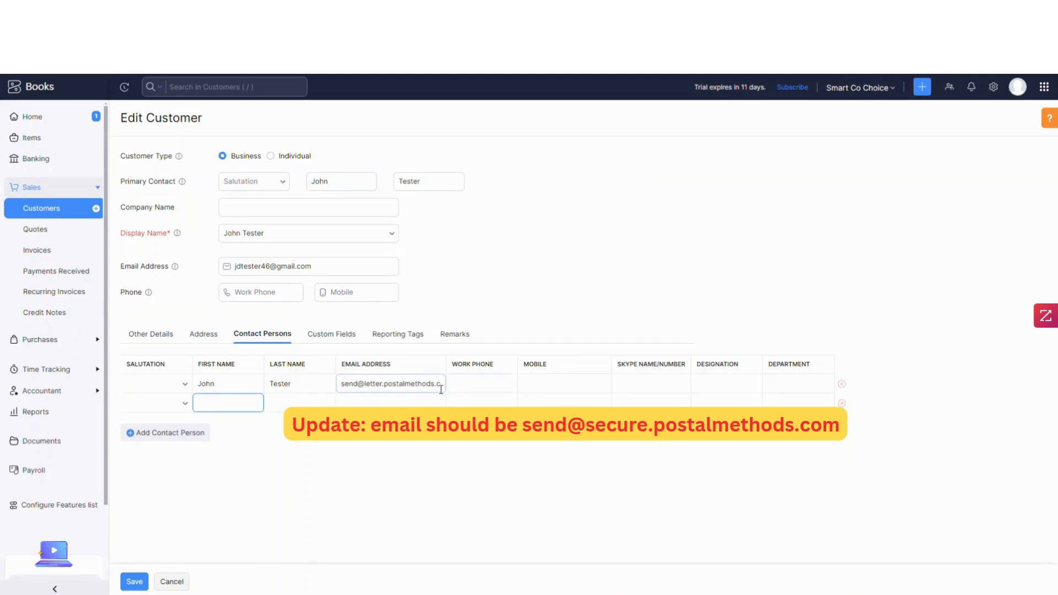
click(258, 545)
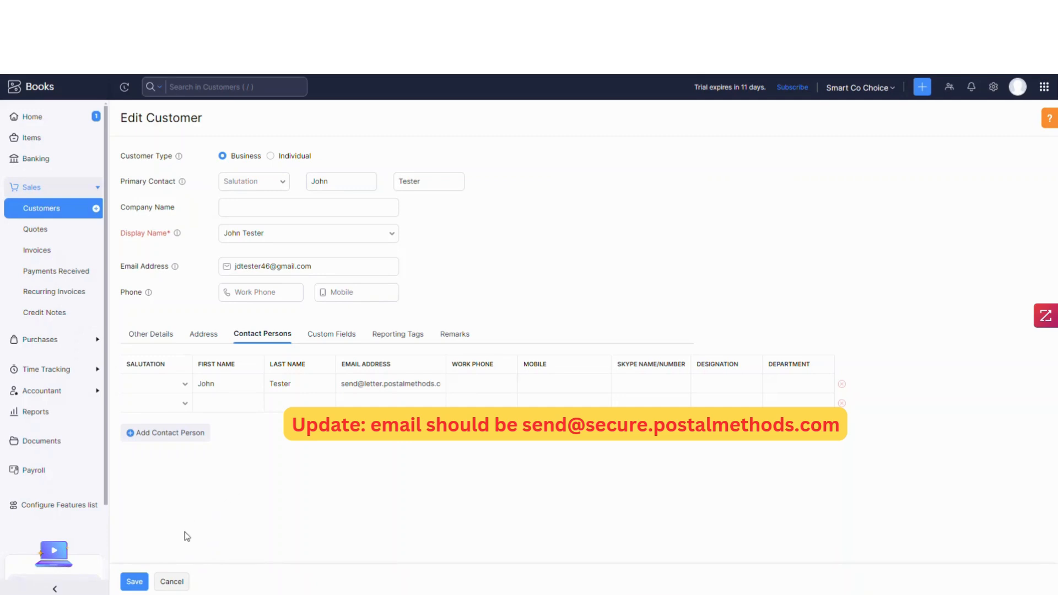
click(180, 582)
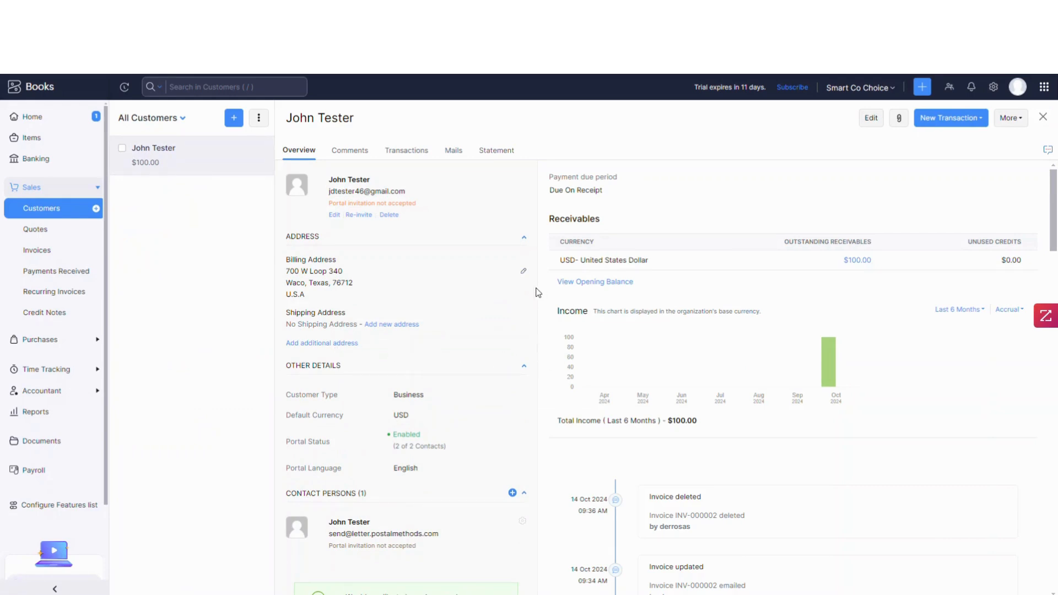
- Start a new invoice and select the existing customer
click(97, 188)
click(97, 188)
click(48, 253)
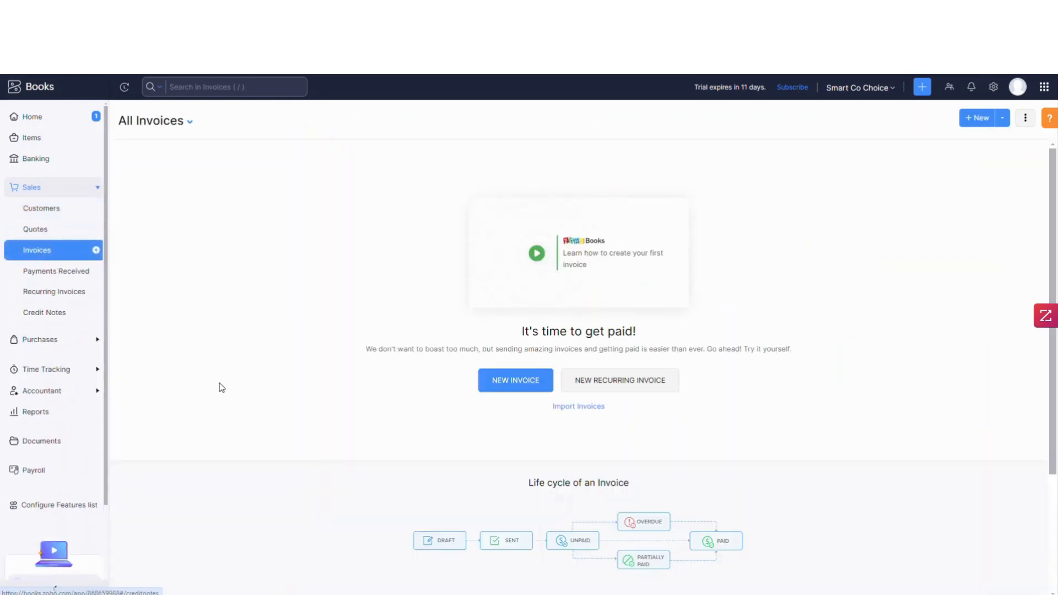
click(503, 386)
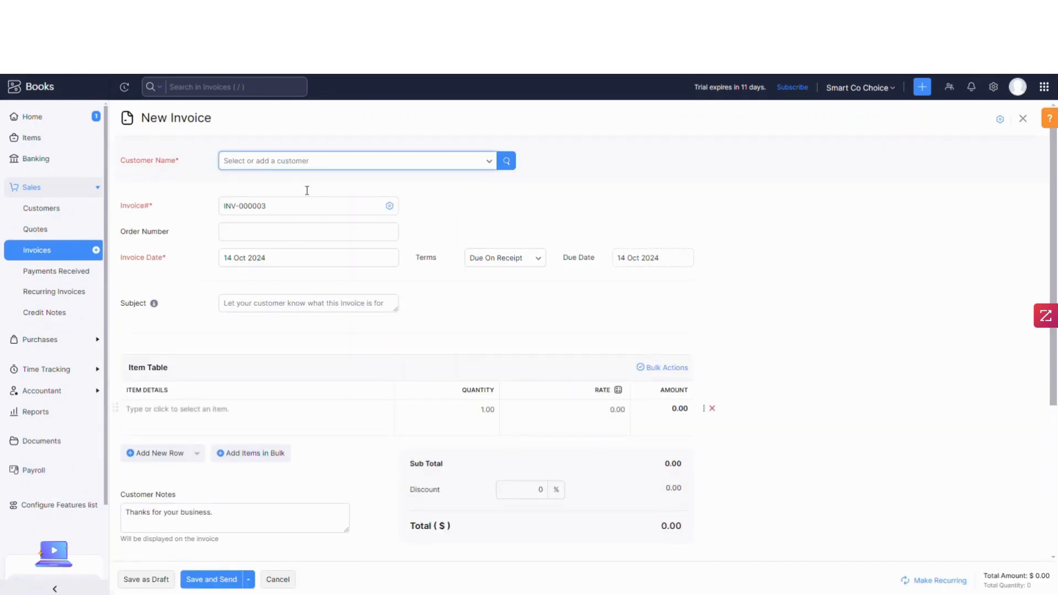
click(298, 169)
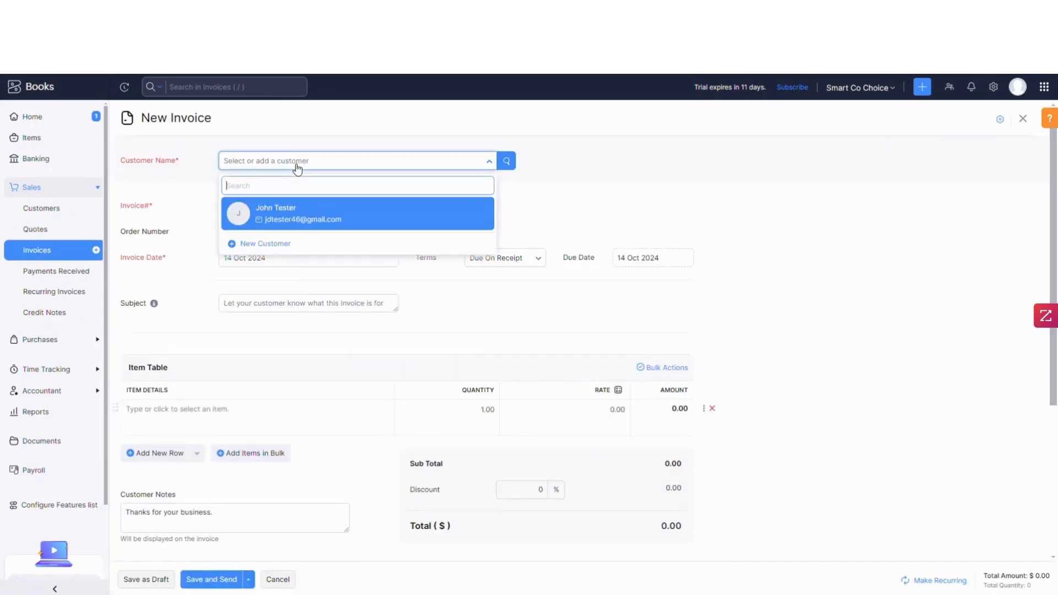
click(296, 214)
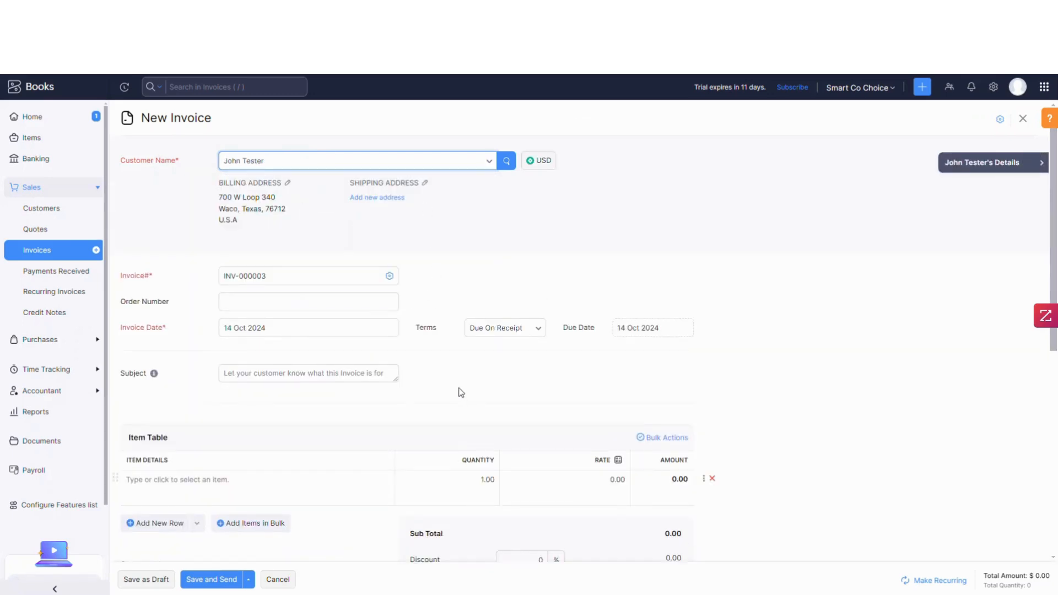
- Add the Standard Service item to the invoice's item table
scroll(445, 402, down, 1)
click(193, 422)
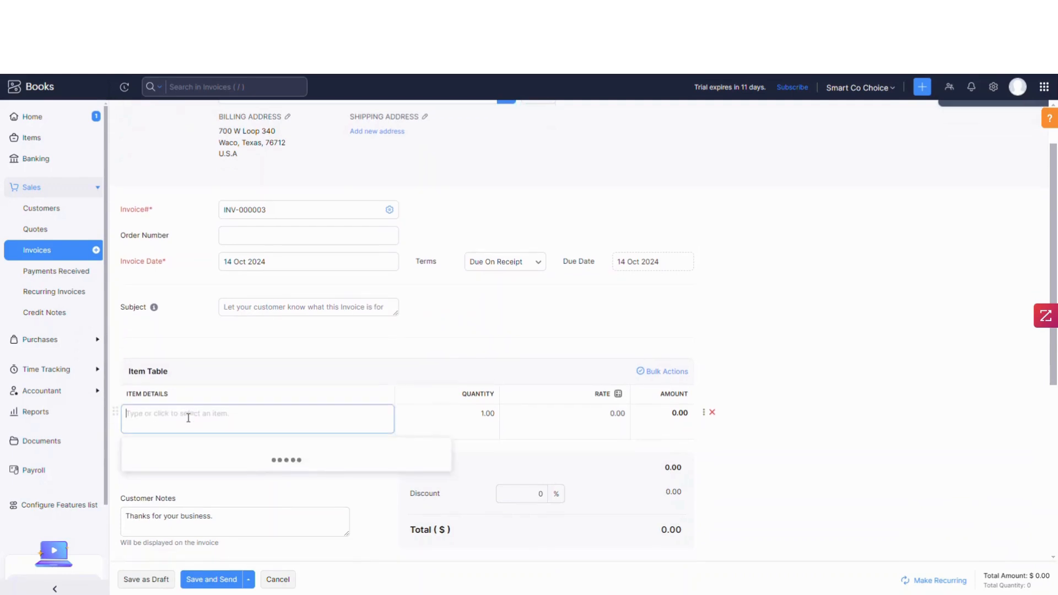
click(154, 457)
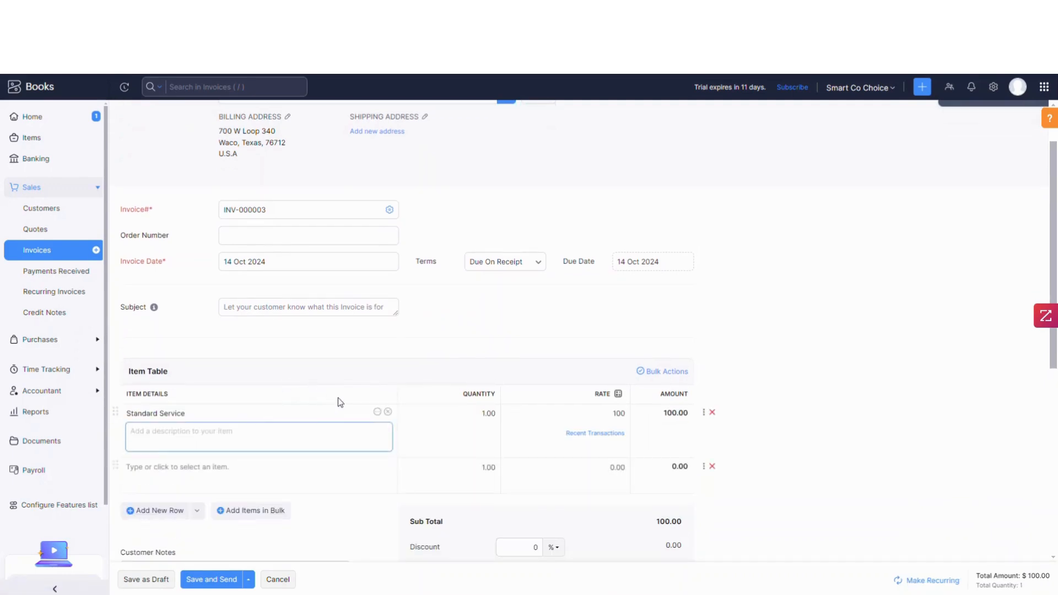
scroll(348, 389, down, 5)
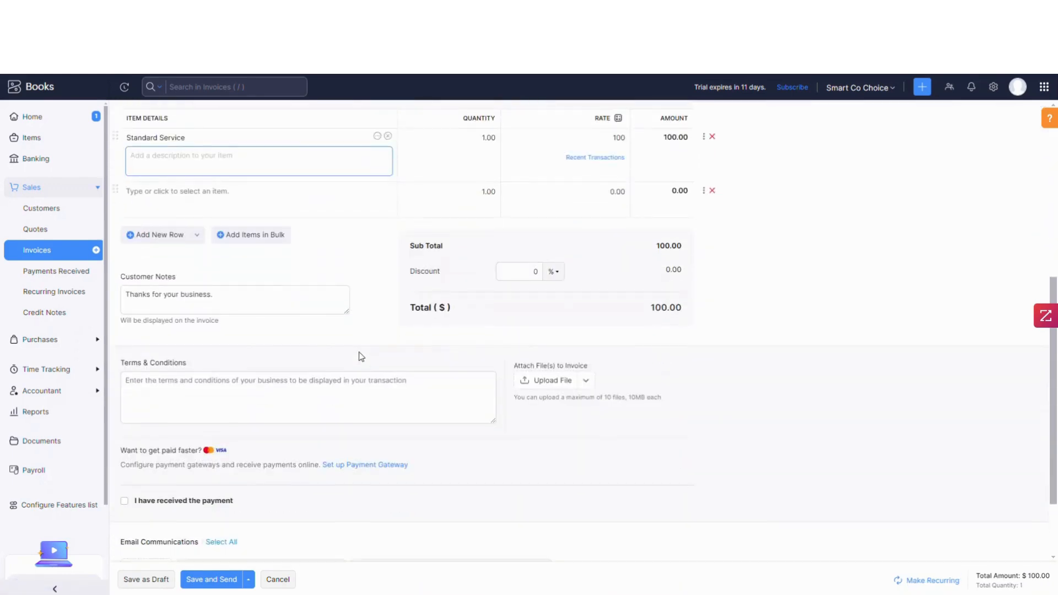
- Include the Postal Methods contact's address among the invoice's email recipients
scroll(364, 358, down, 2)
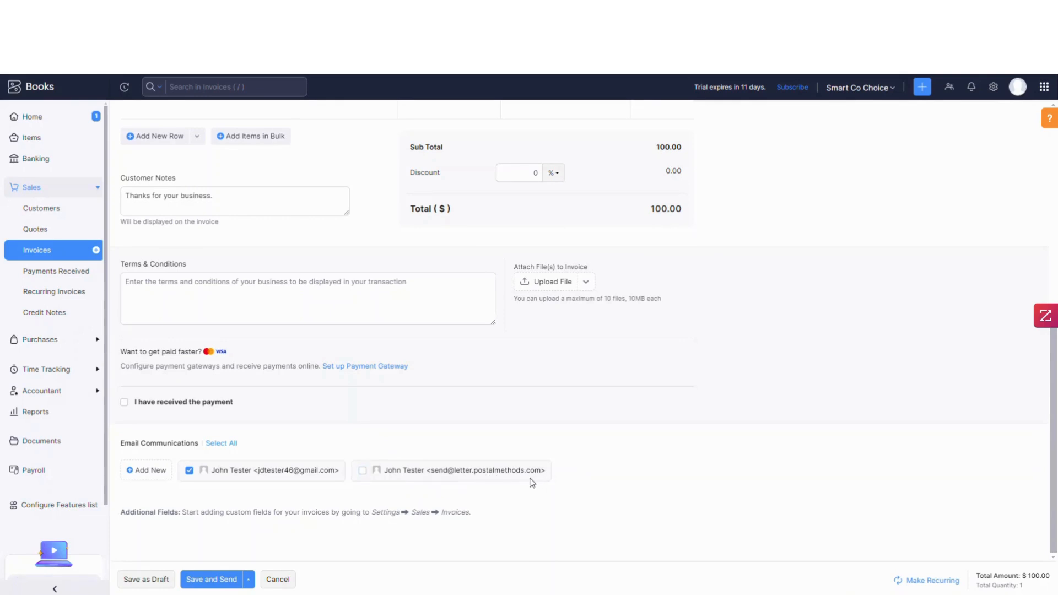
click(362, 471)
scroll(716, 484, up, 10)
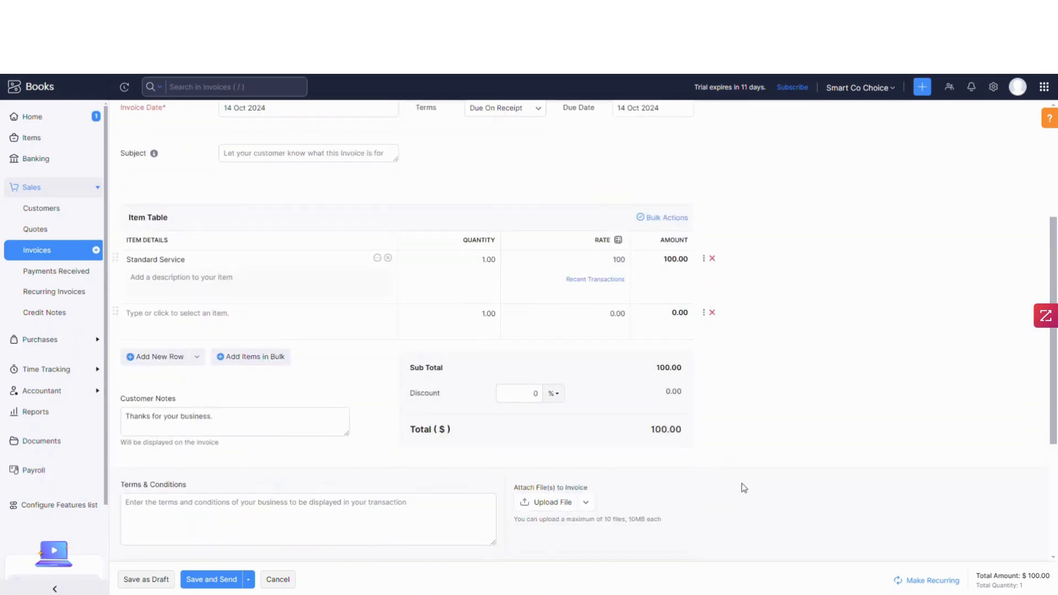
scroll(765, 492, down, 10)
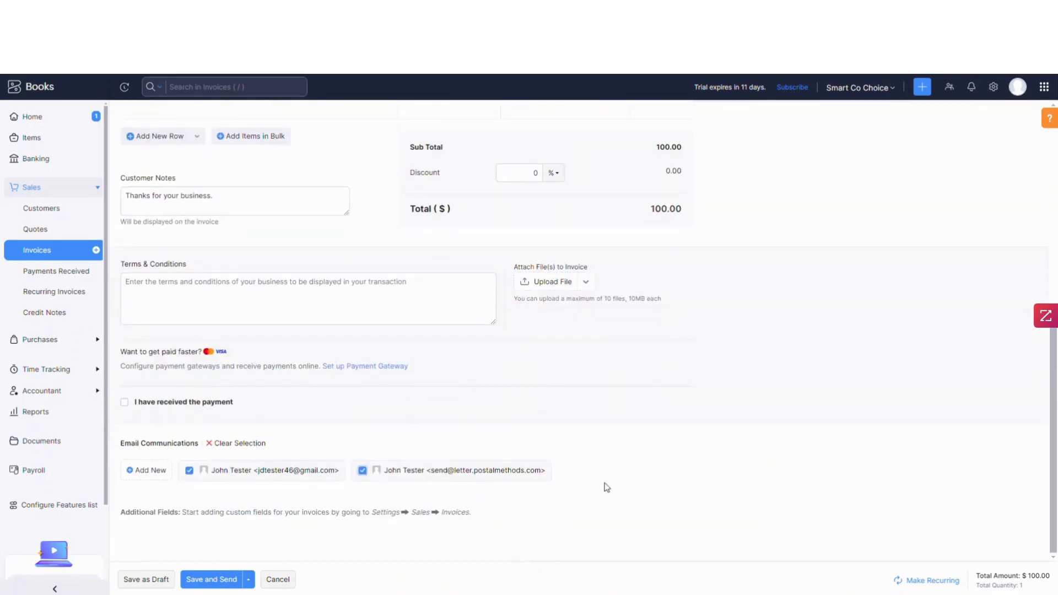
- Save the invoice and send its email with the invoice PDF attached
click(212, 581)
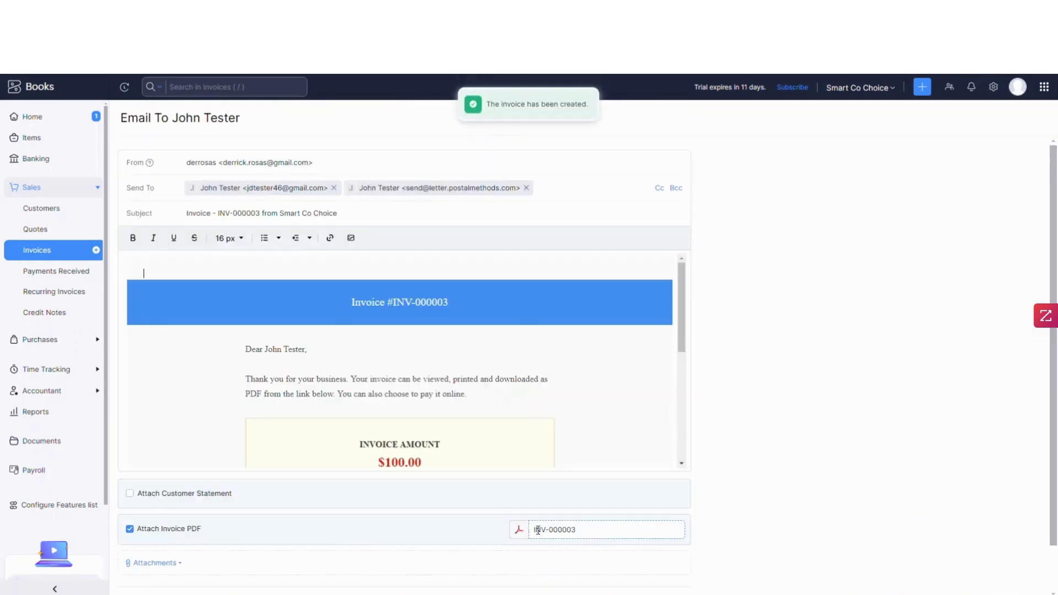
scroll(571, 437, down, 3)
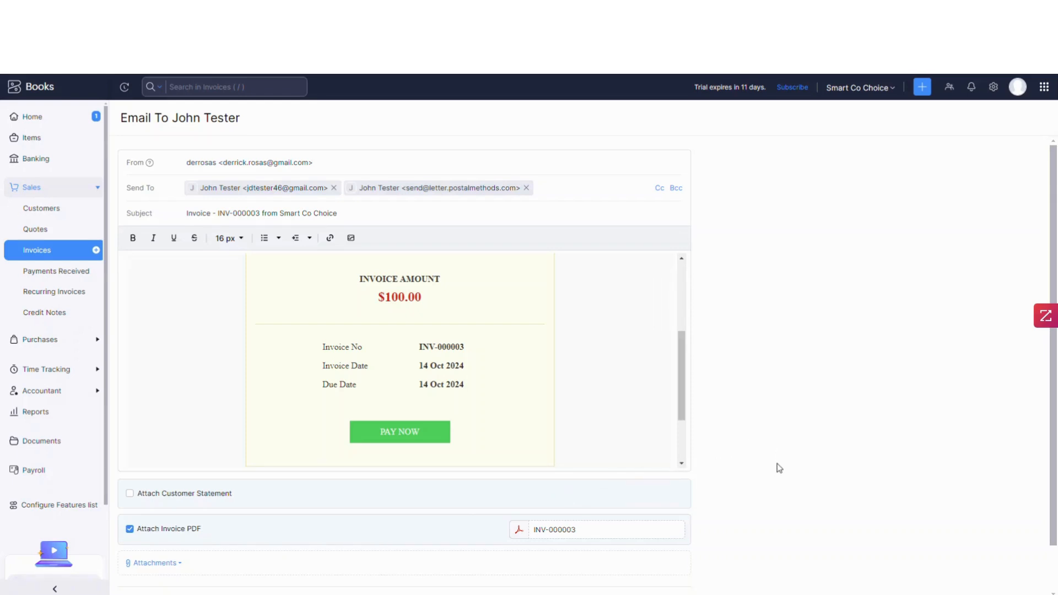
scroll(777, 472, down, 2)
scroll(778, 466, up, 2)
scroll(779, 470, down, 2)
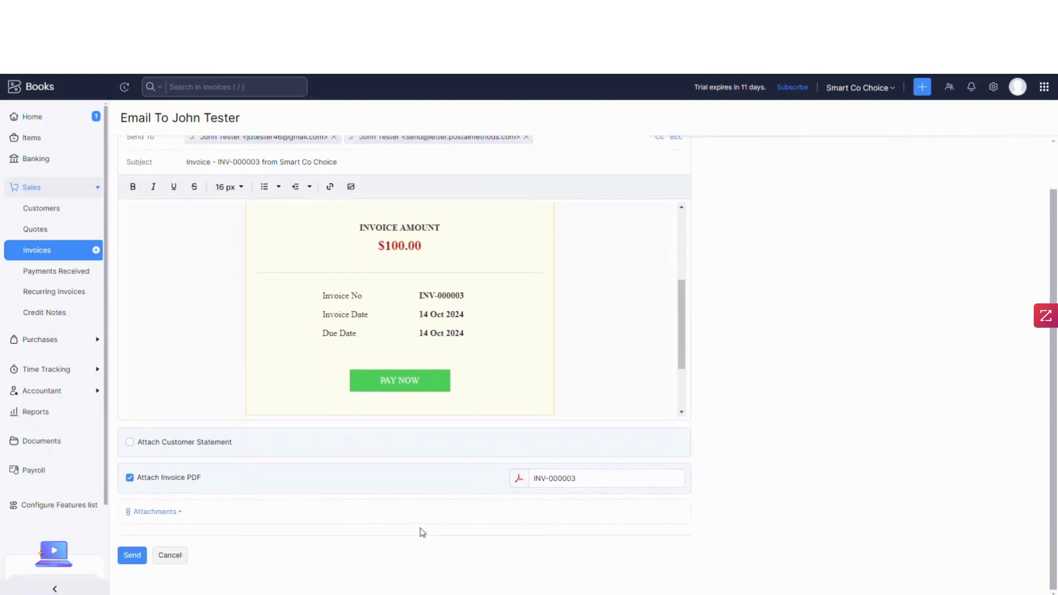
click(133, 555)
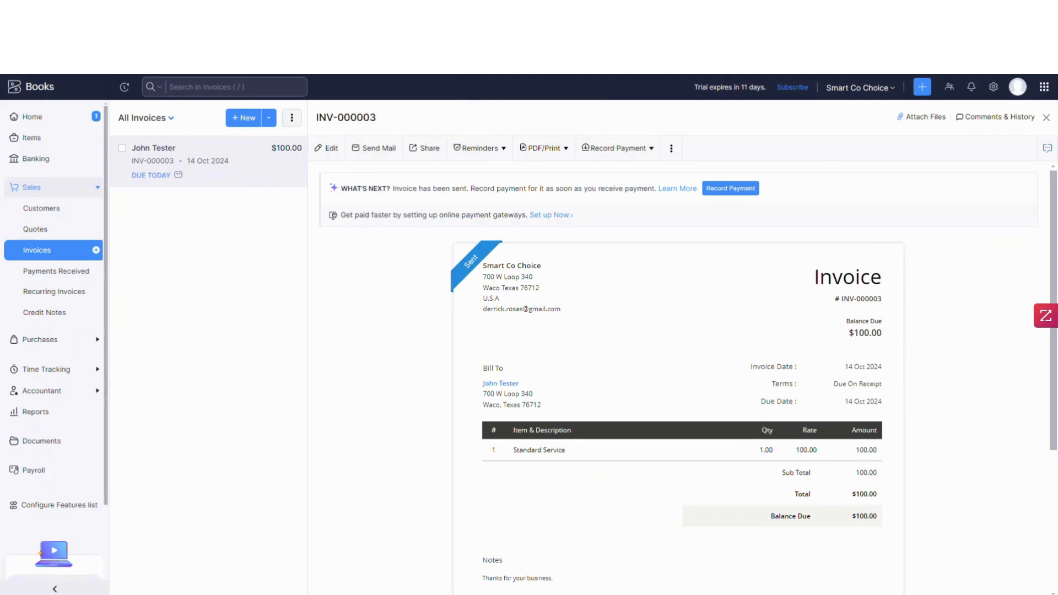
- Switch to the Postal Methods portal, open Processed Documents and refresh the jobs list to check the invoice letter
click(722, 12)
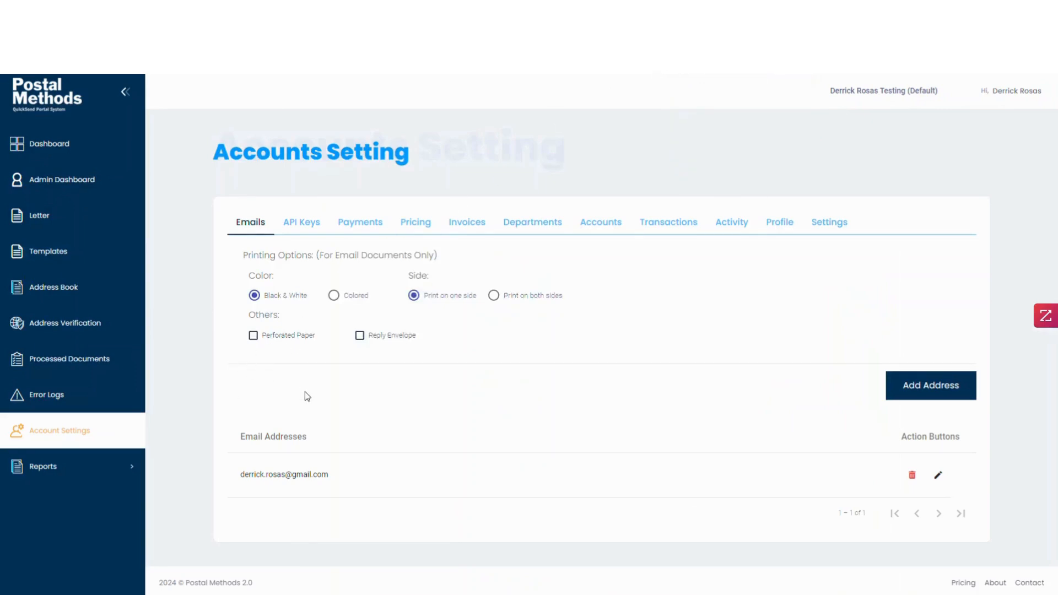
click(42, 364)
scroll(424, 441, down, 3)
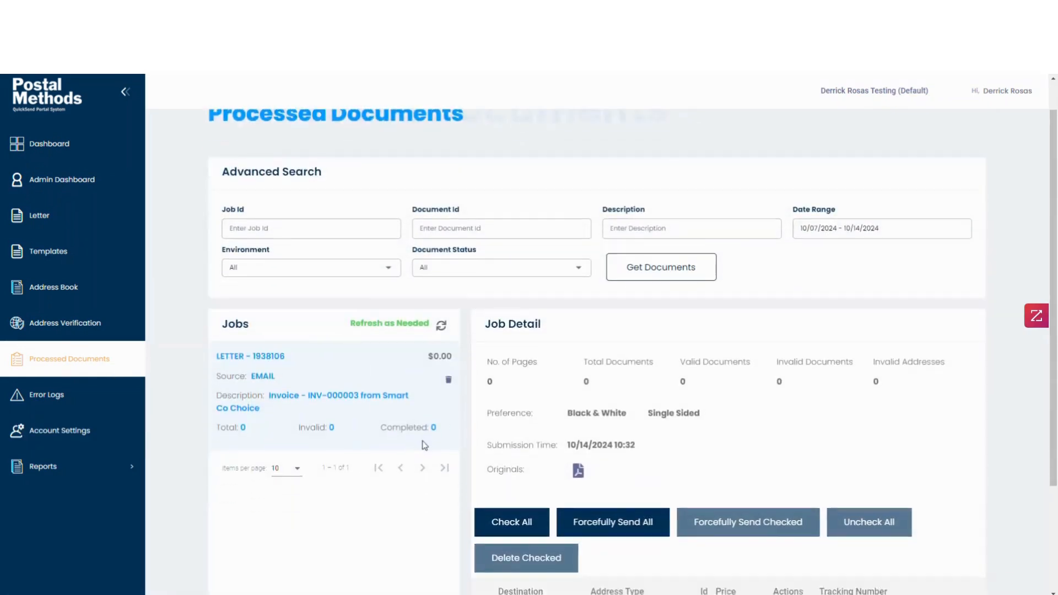
scroll(357, 467, up, 1)
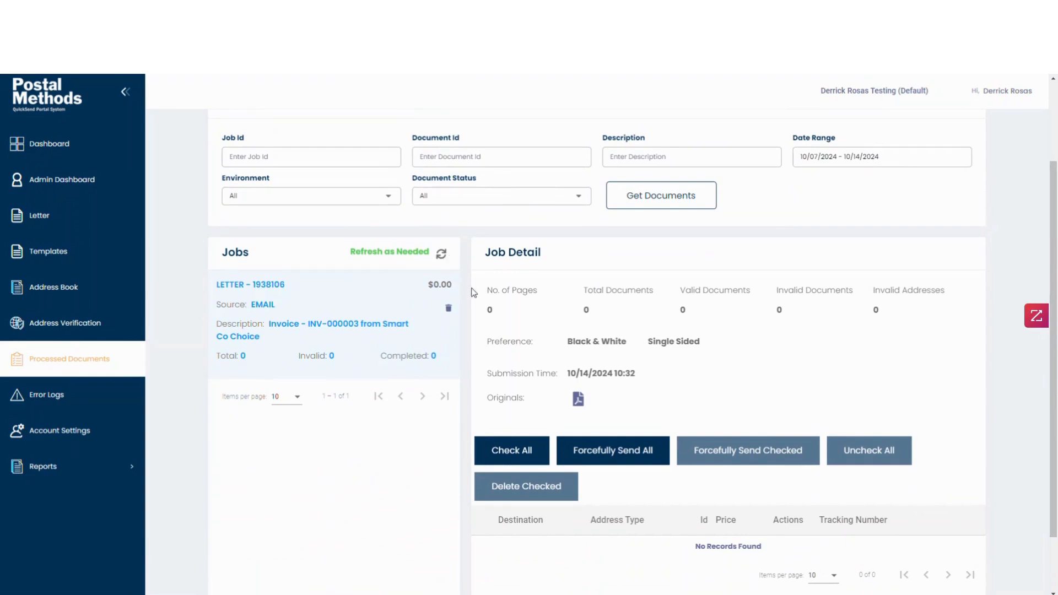
click(442, 256)
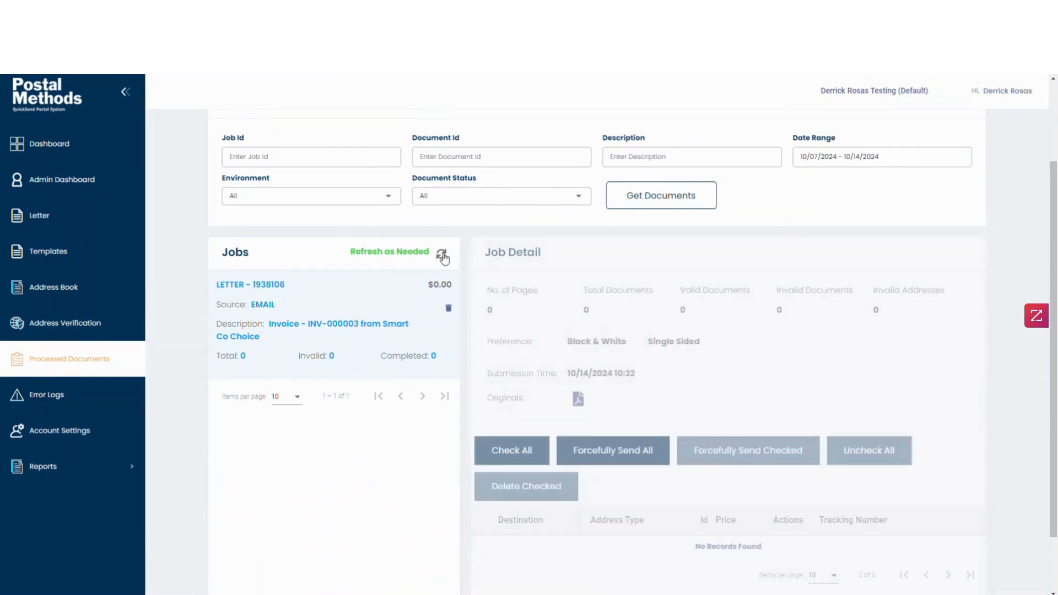
scroll(575, 386, up, 2)
scroll(573, 435, down, 3)
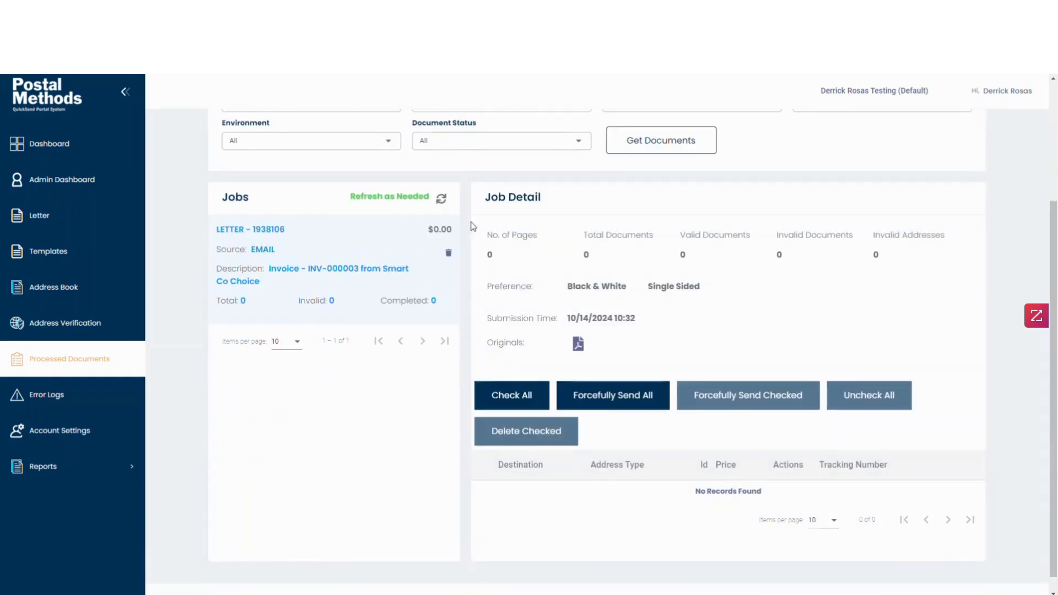
scroll(600, 287, up, 3)
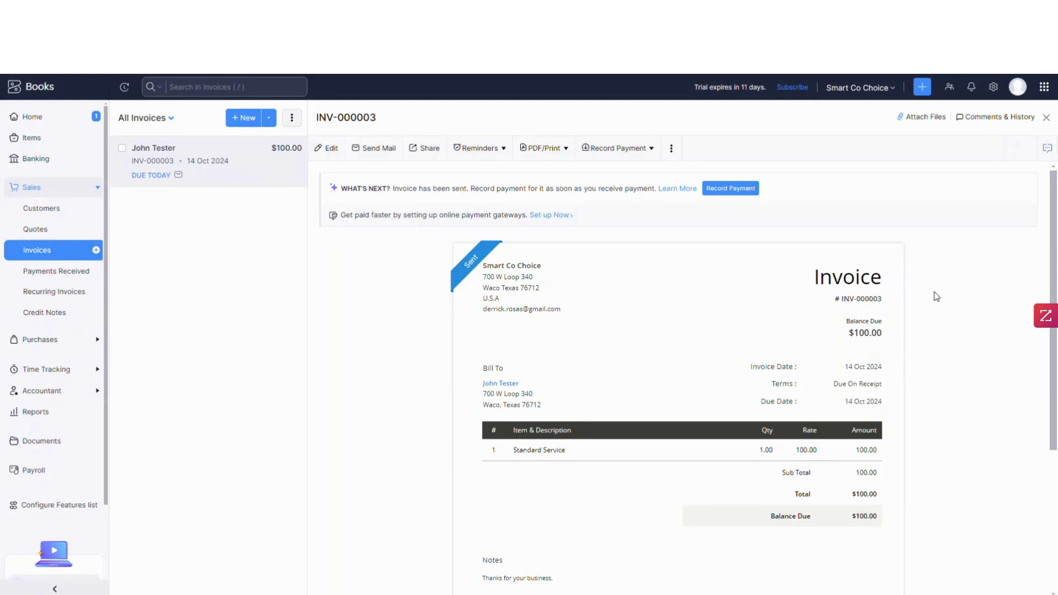
- Add the Postal Methods sending e-mail address as Bcc in the default Invoice Notification email template
click(993, 88)
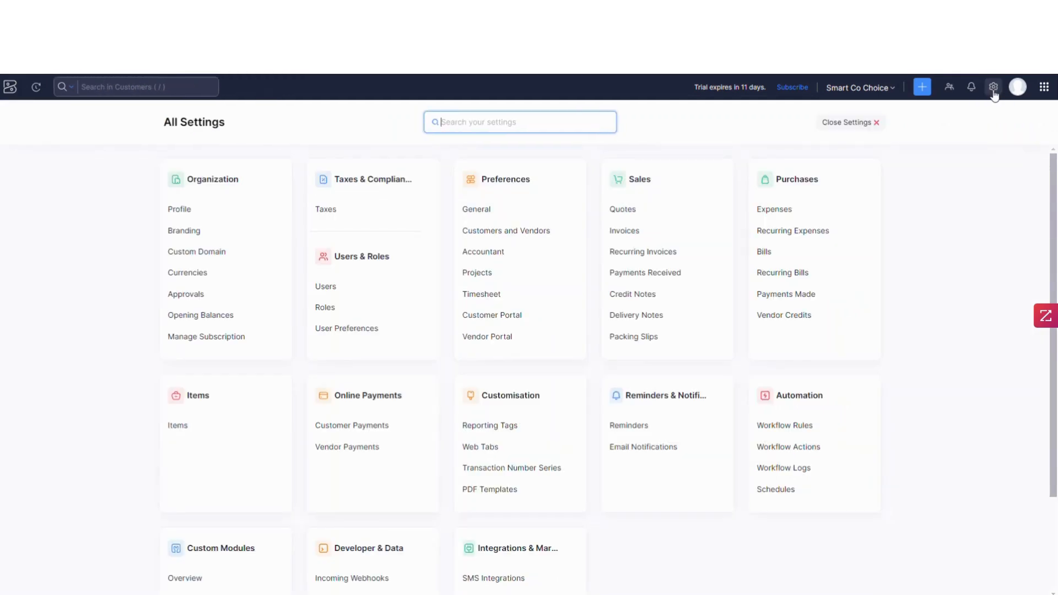
click(624, 448)
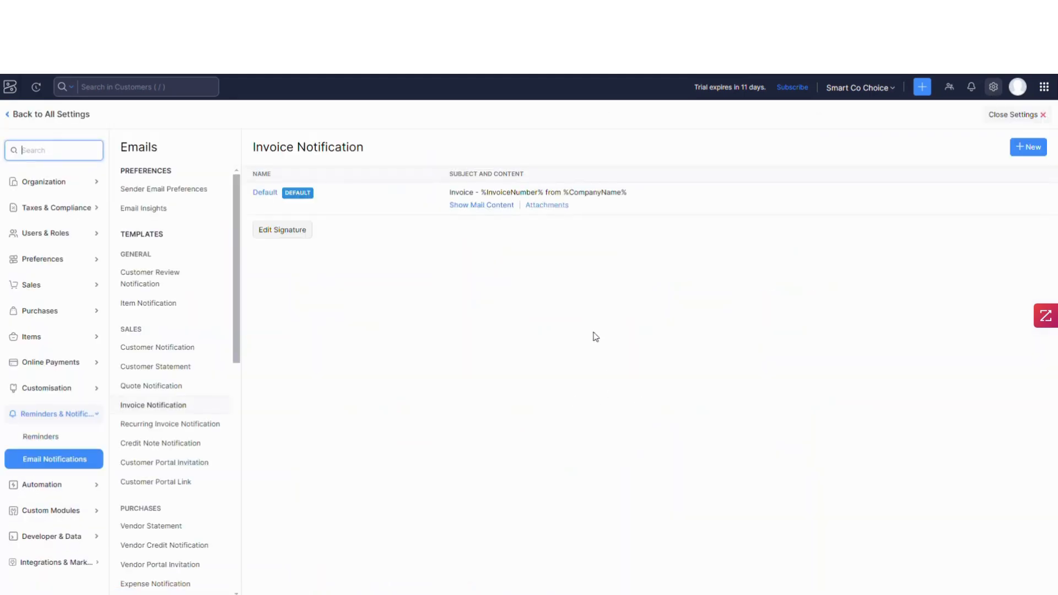
click(477, 211)
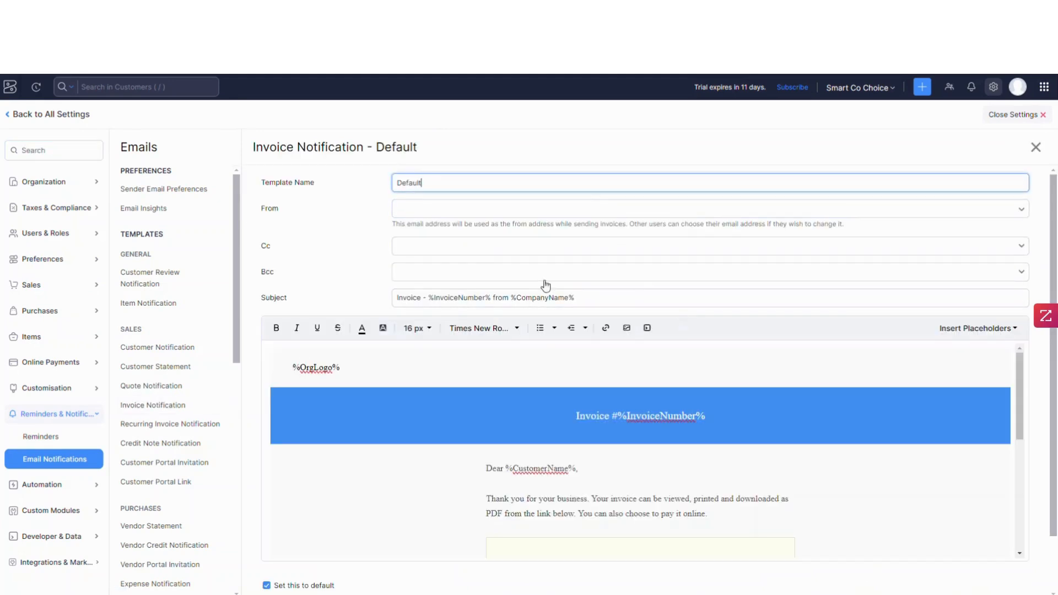
click(434, 274)
click(435, 274)
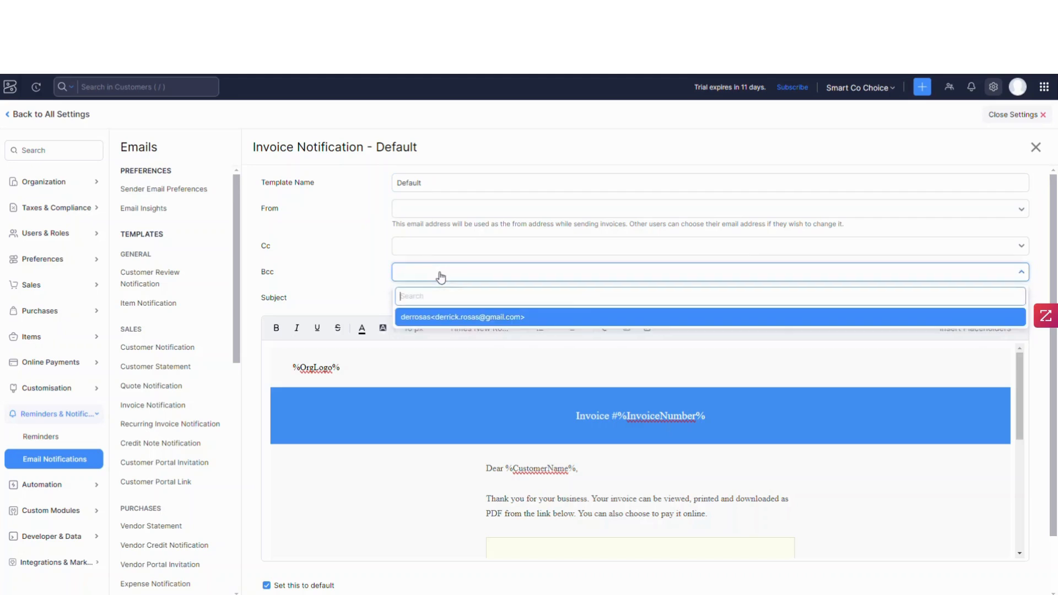
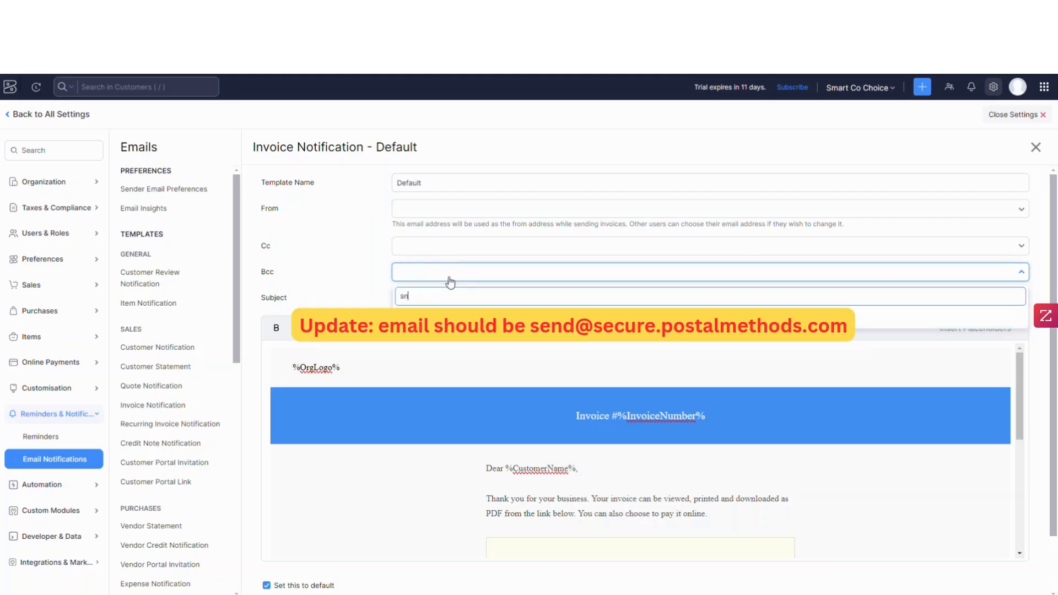
key(Return)
key(Tab)
scroll(406, 399, down, 5)
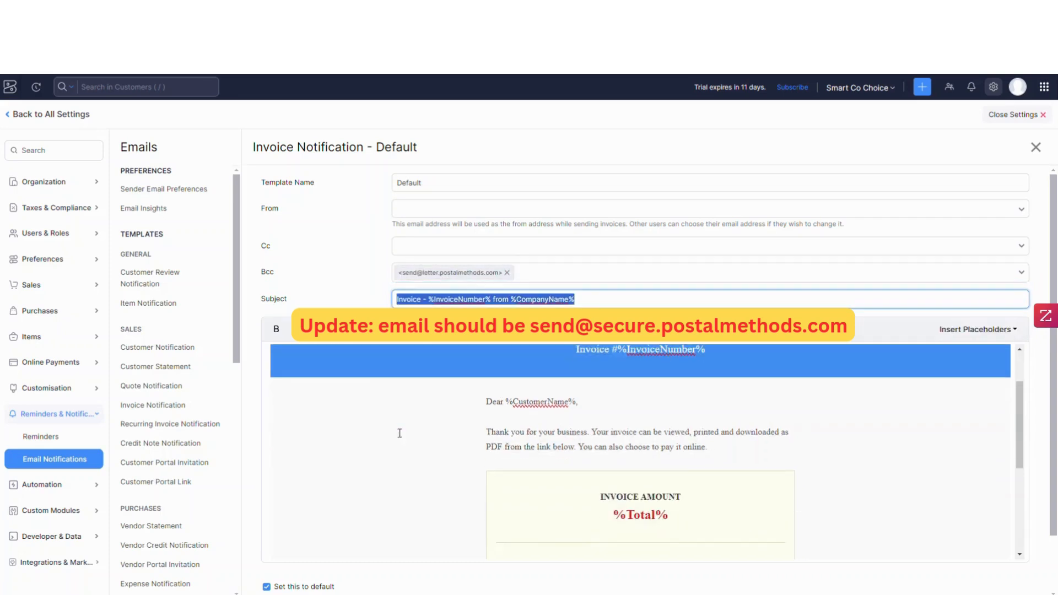
scroll(406, 399, down, 2)
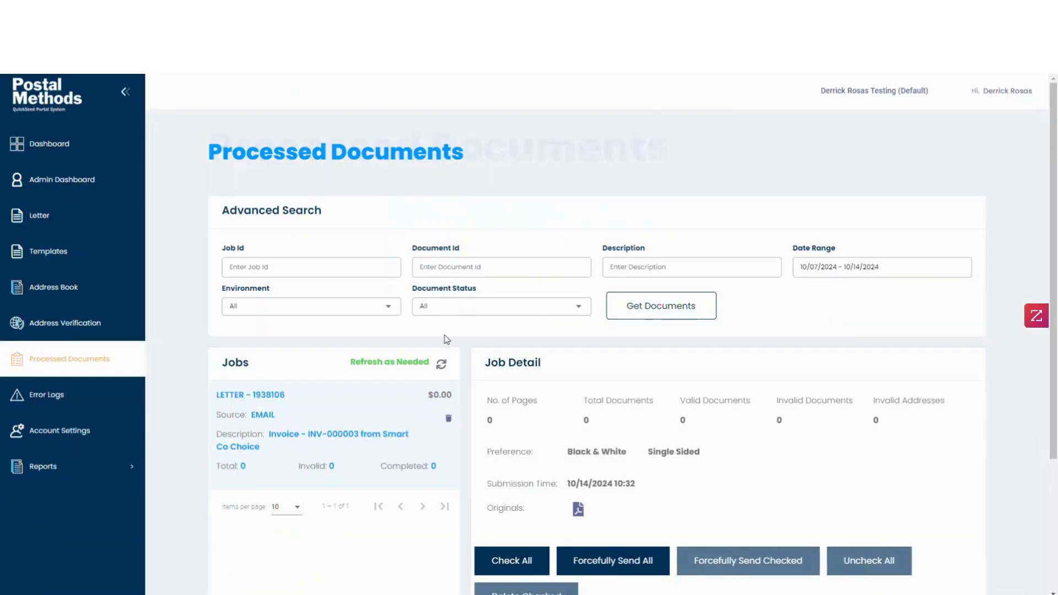
- Refresh the Postal Methods jobs list and review the invoice letter's job details
click(439, 365)
scroll(561, 353, down, 3)
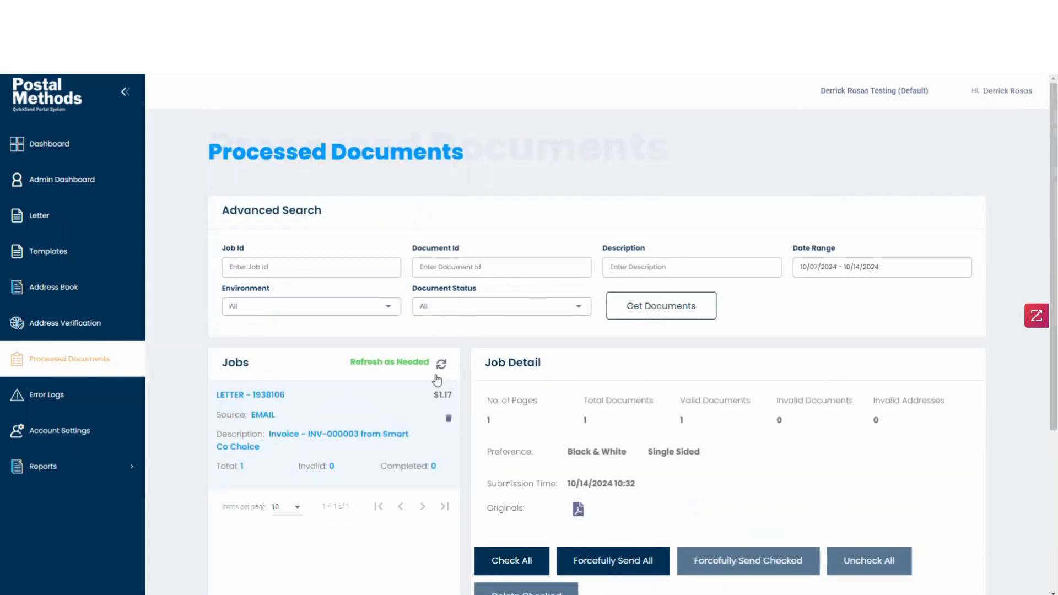
click(441, 364)
scroll(557, 390, down, 2)
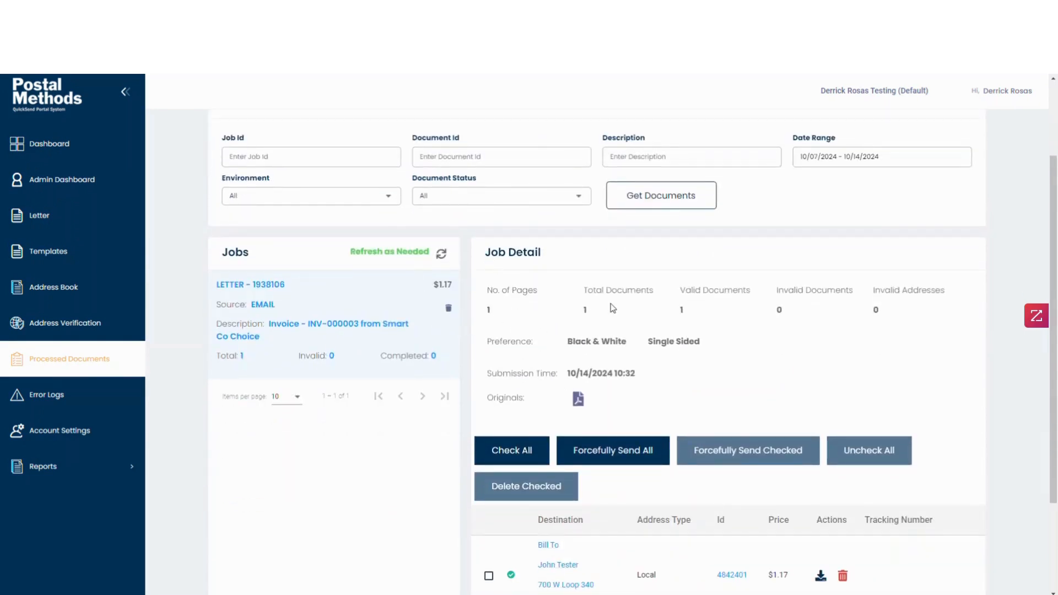
scroll(552, 362, down, 1)
scroll(553, 362, down, 2)
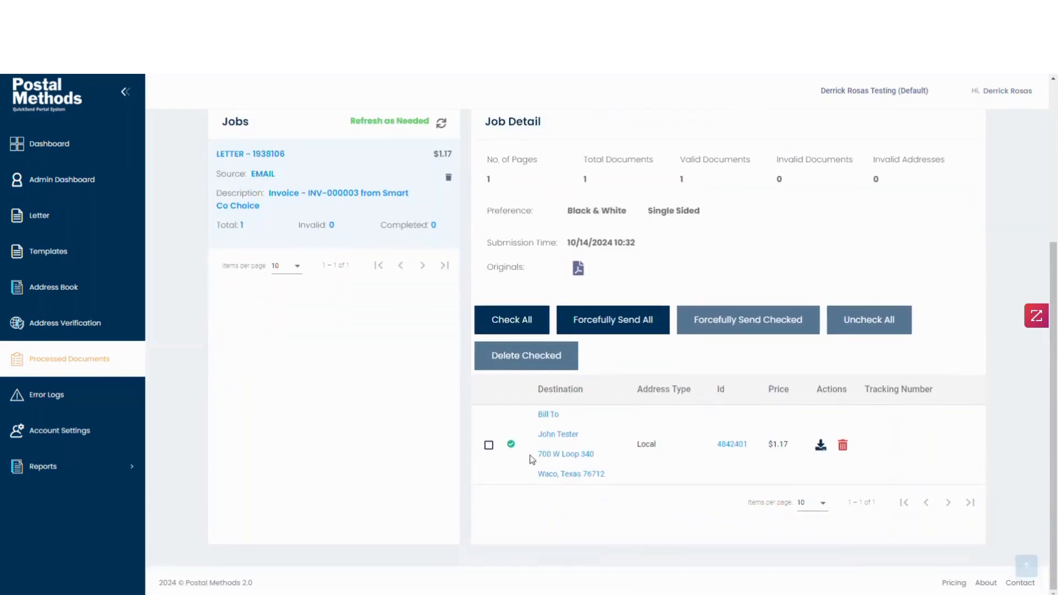